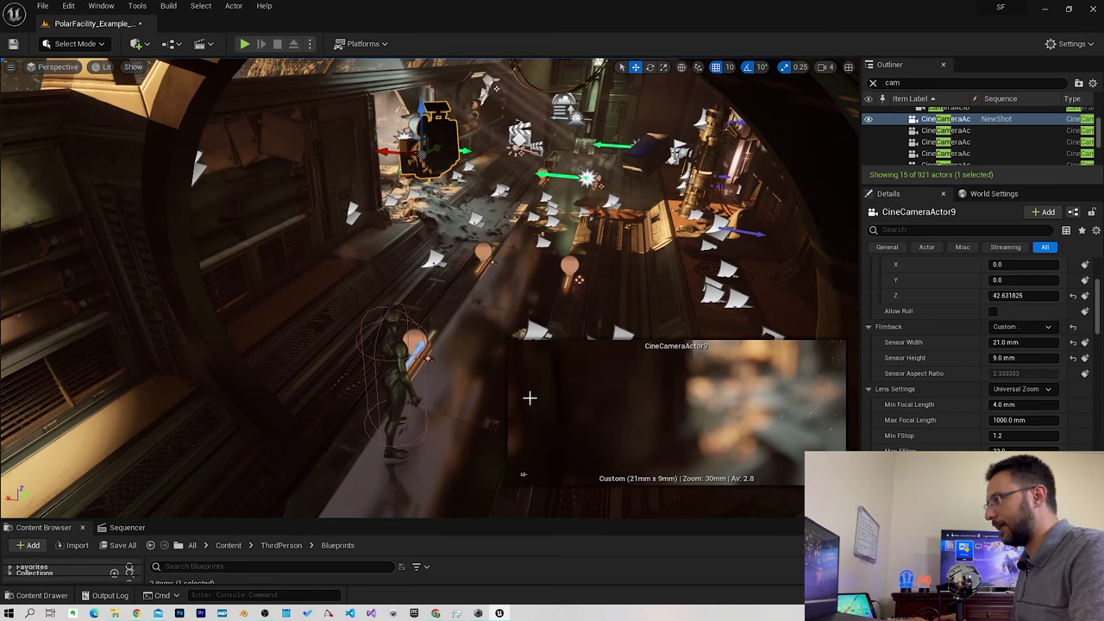
Open the viewport's Perspective view-type menu.
{"action": "left_click", "coordinate": [53, 67]}
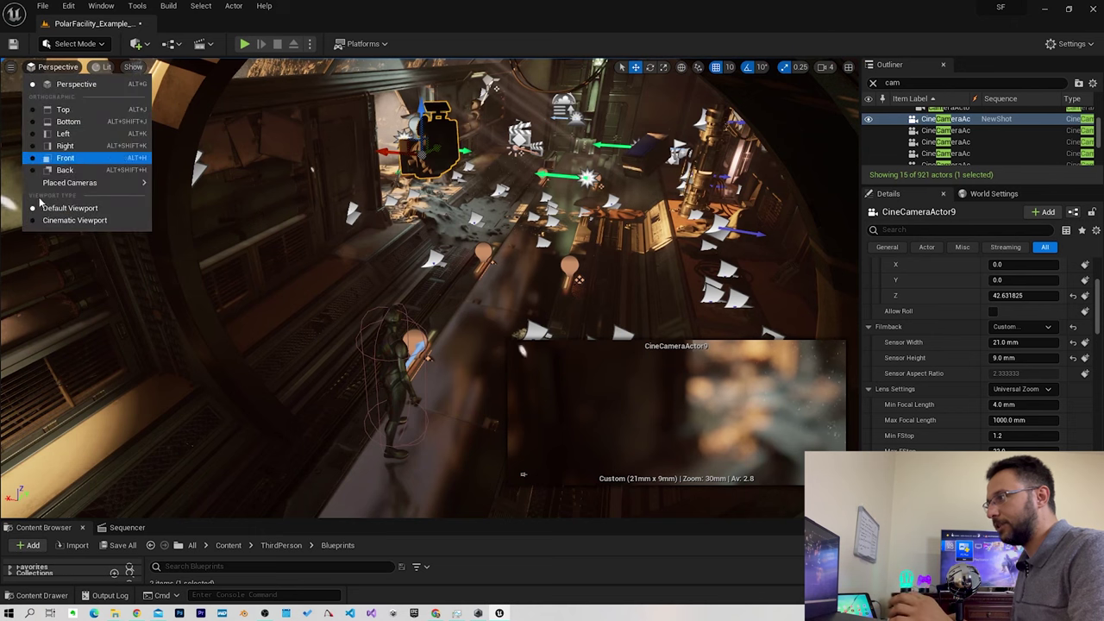
Pilot CineCameraActor9 and switch its Focus Method from Tracking to Manual.
{"action": "mouse_move", "coordinate": [79, 183]}
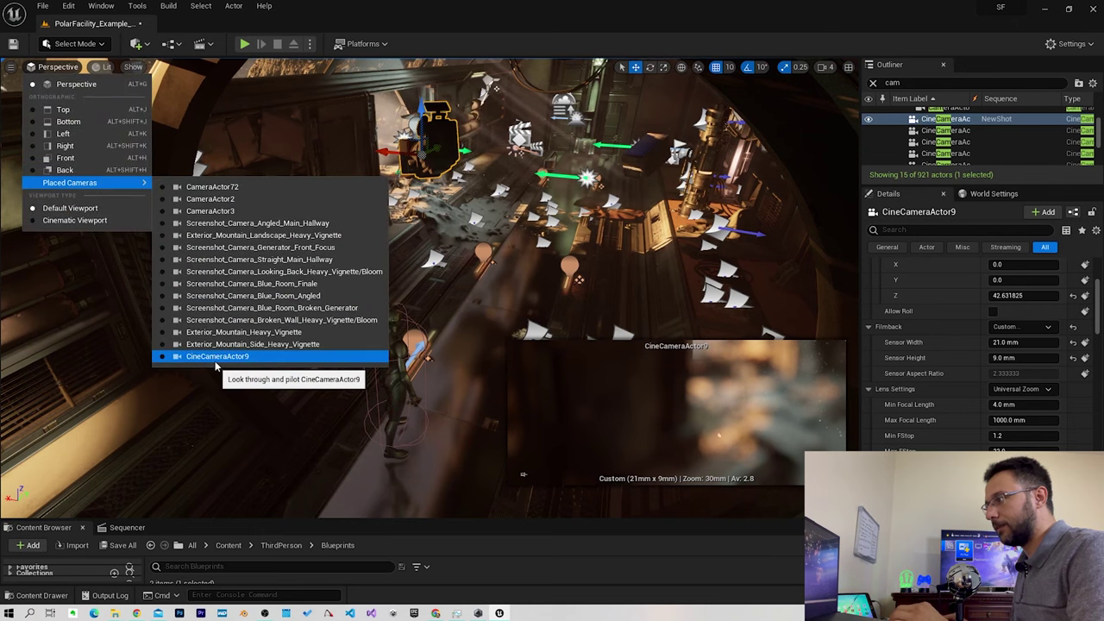
{"action": "left_click", "coordinate": [226, 357]}
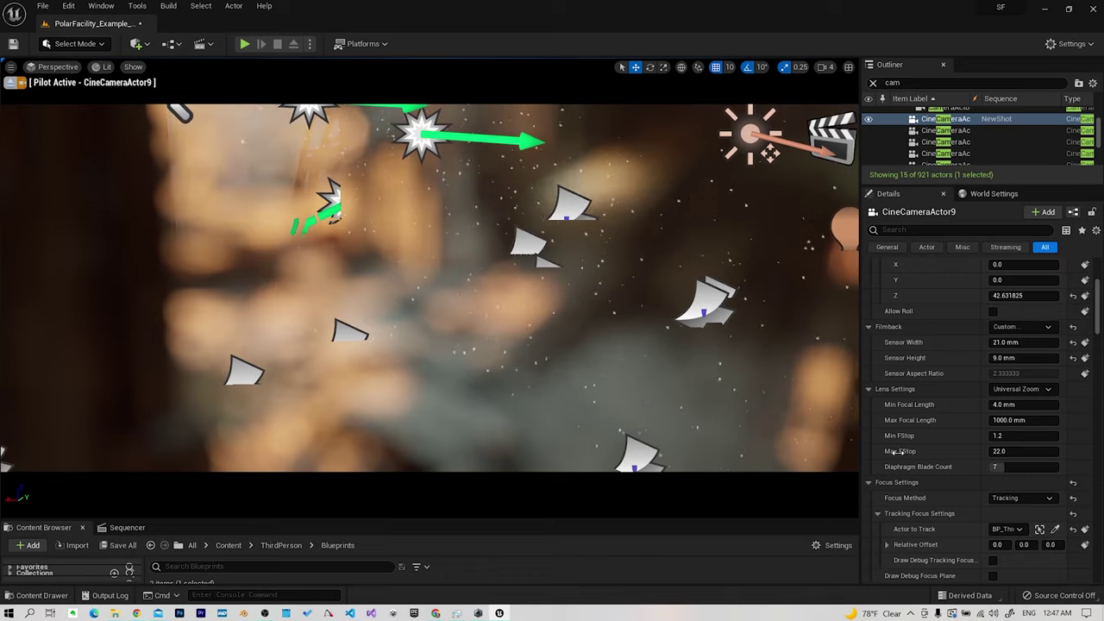
{"action": "left_click", "coordinate": [1022, 498]}
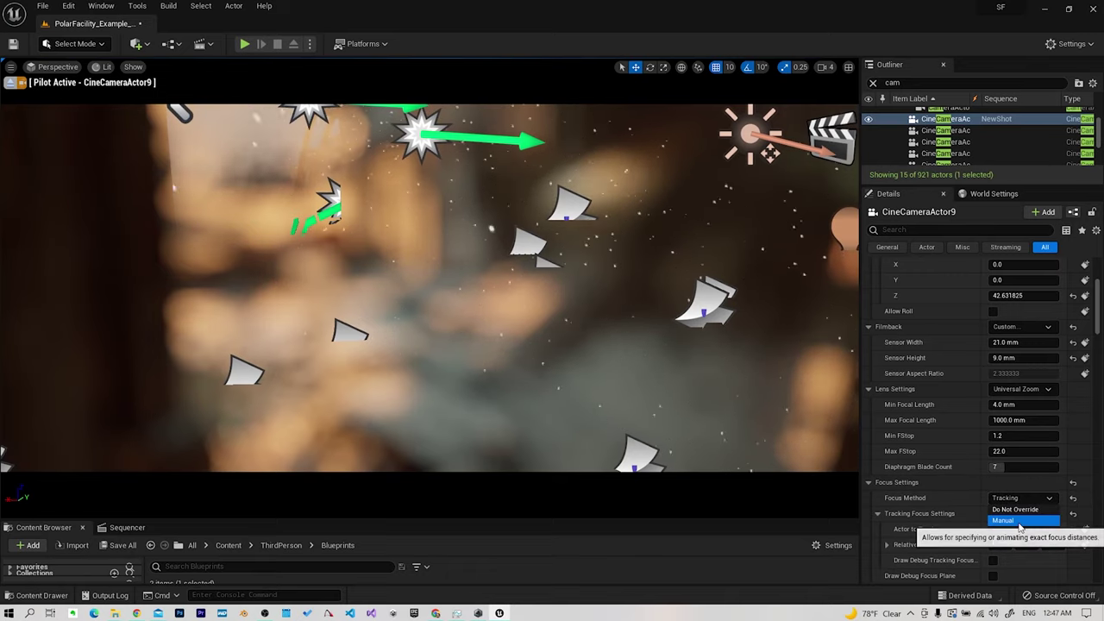
{"action": "left_click", "coordinate": [1003, 520]}
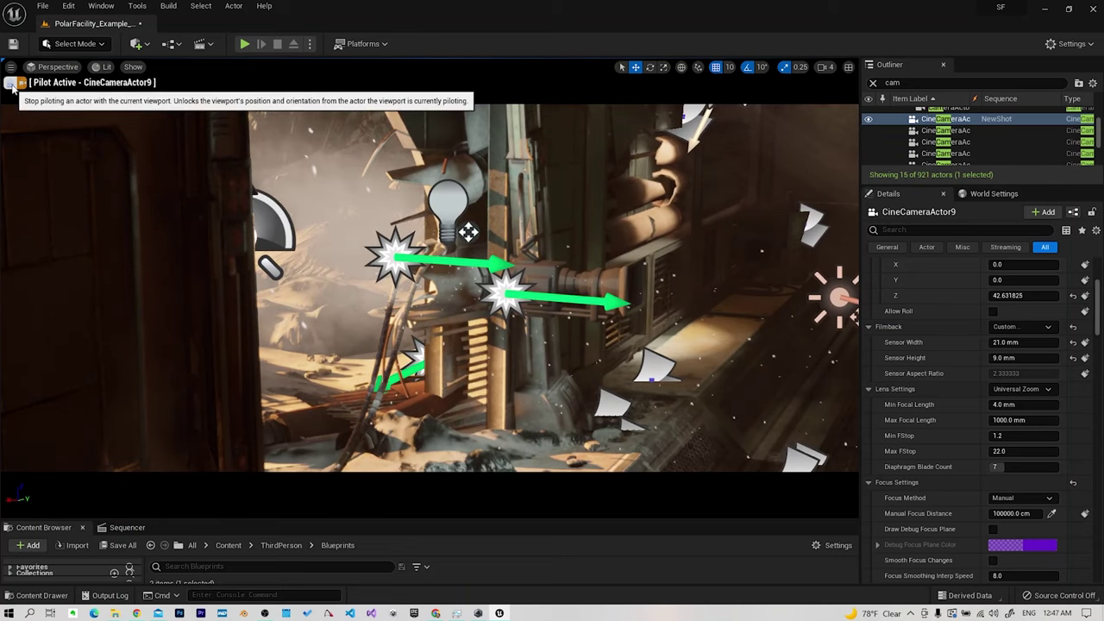
Eject from the camera and set its Rotation X, Y and Z to 0.
{"action": "left_click", "coordinate": [10, 81]}
{"action": "right_click_drag", "start_coordinate": [653, 250], "coordinate": [754, 363]}
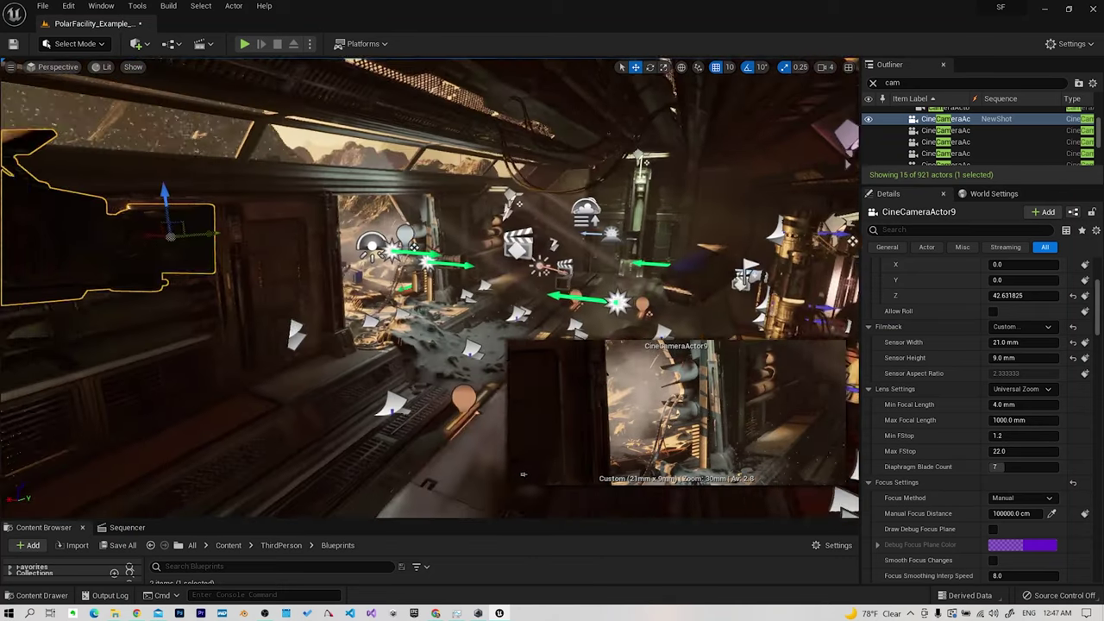
{"action": "scroll", "coordinate": [1010, 353], "scroll_direction": "up", "scroll_amount": 5}
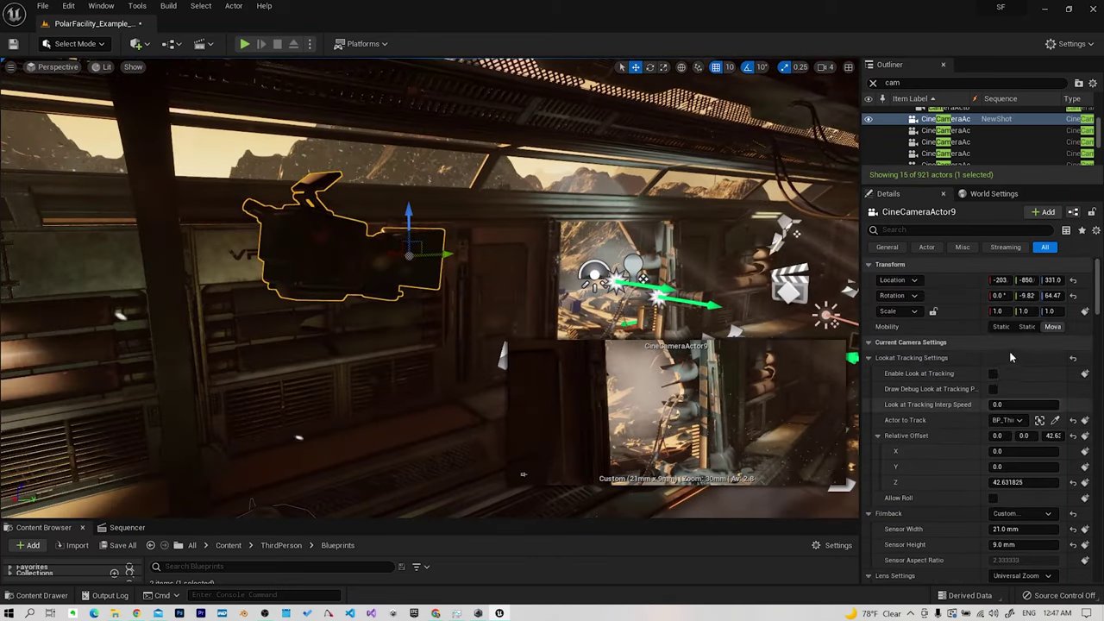
{"action": "left_click", "coordinate": [1000, 295]}
{"action": "type", "text": "0"}
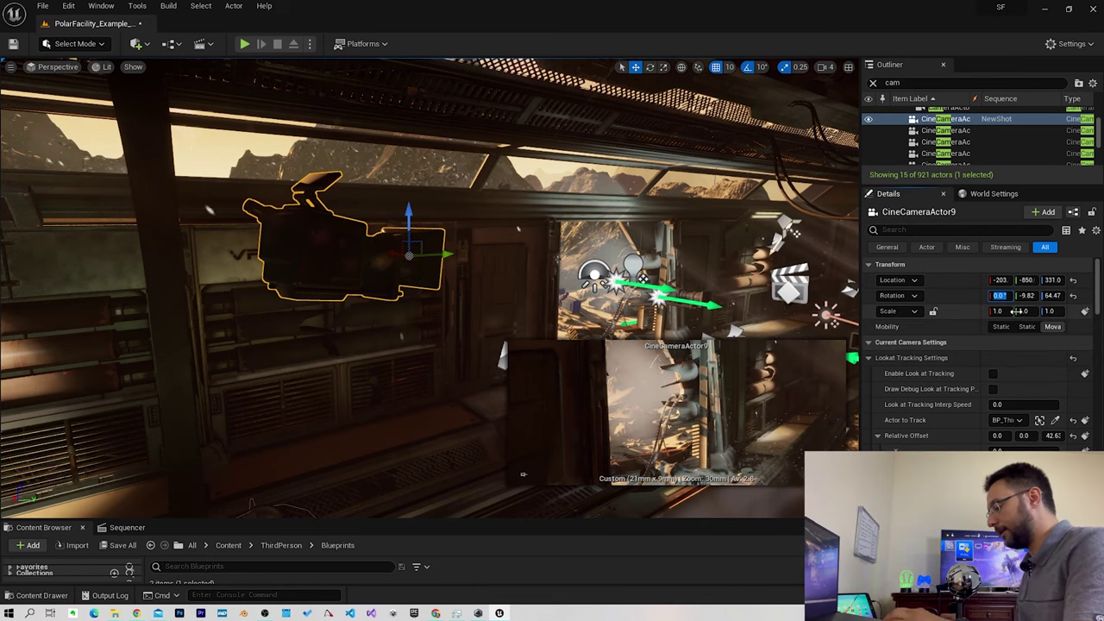
{"action": "key", "text": "Tab"}
{"action": "type", "text": "0"}
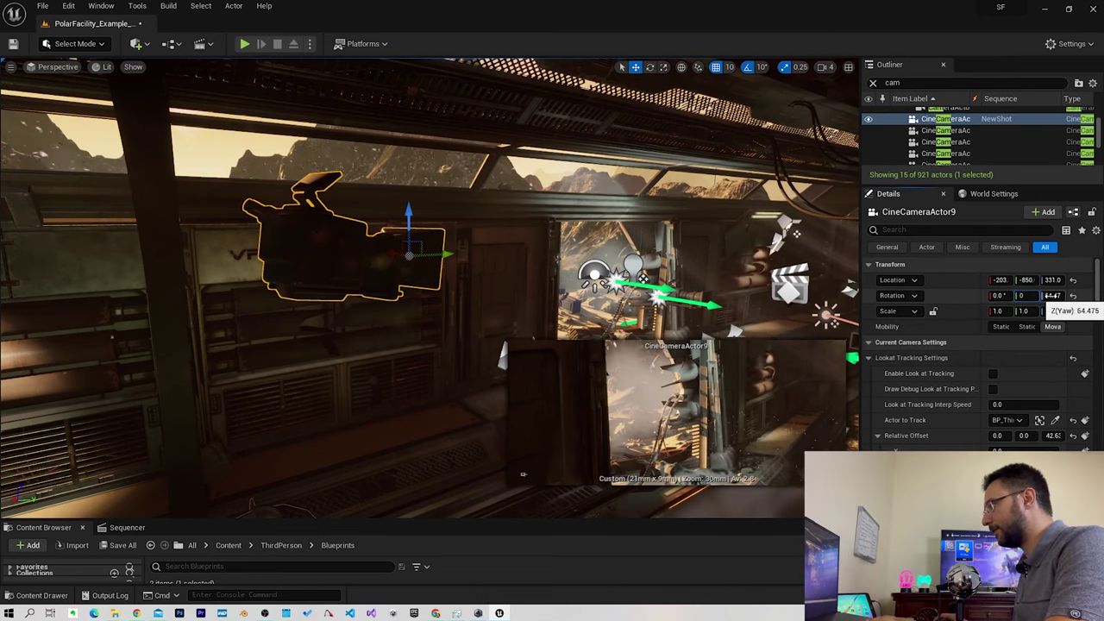
{"action": "key", "text": "Tab"}
{"action": "type", "text": "0"}
{"action": "key", "text": "Return"}
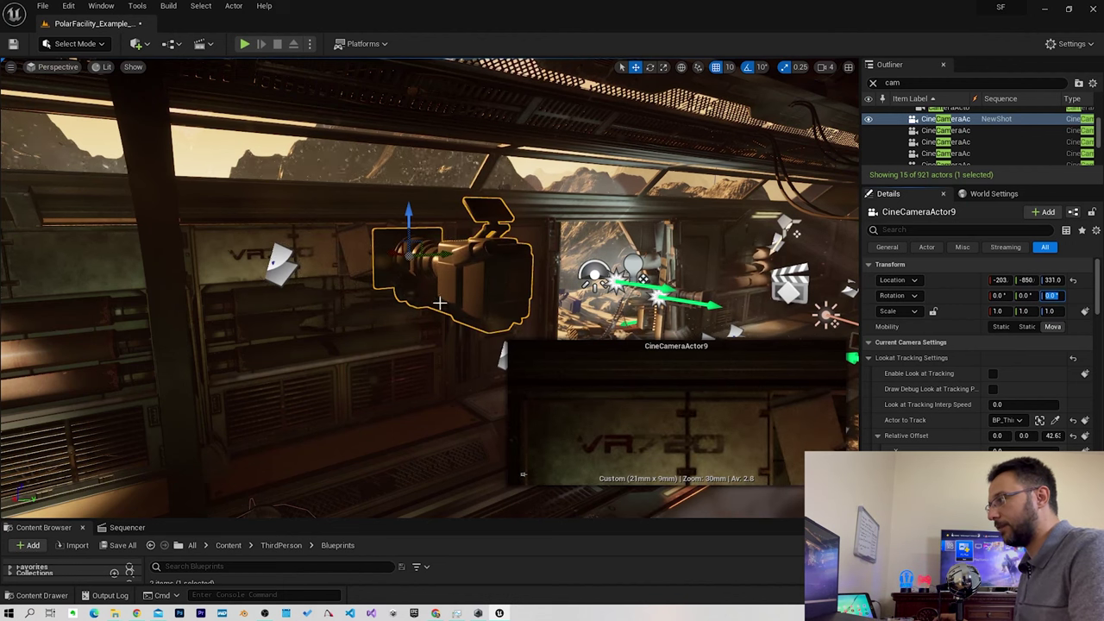
Yaw CineCameraActor9 to 69.99° with the rotate tool.
{"action": "left_click", "coordinate": [650, 68]}
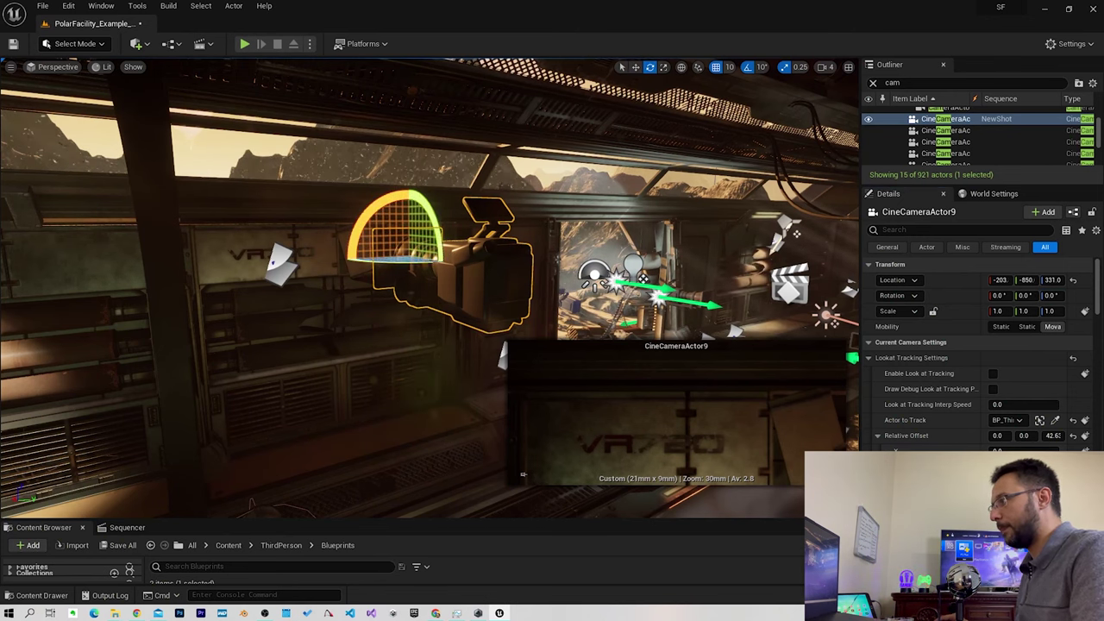
{"action": "left_click_drag", "start_coordinate": [435, 256], "coordinate": [390, 342]}
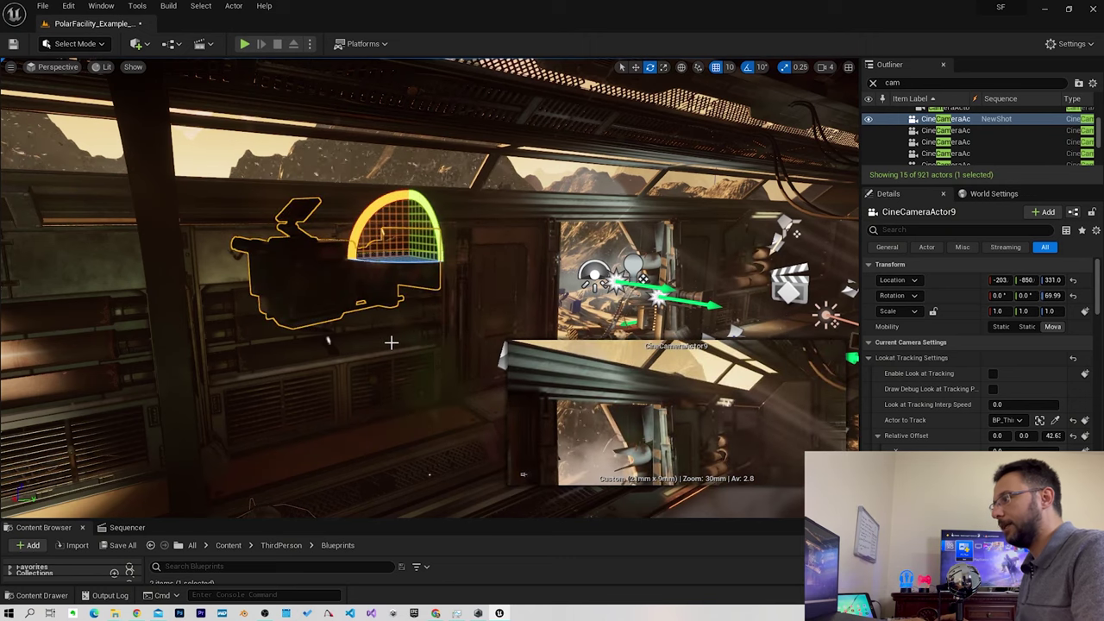
{"action": "right_click_drag", "start_coordinate": [391, 342], "coordinate": [259, 298]}
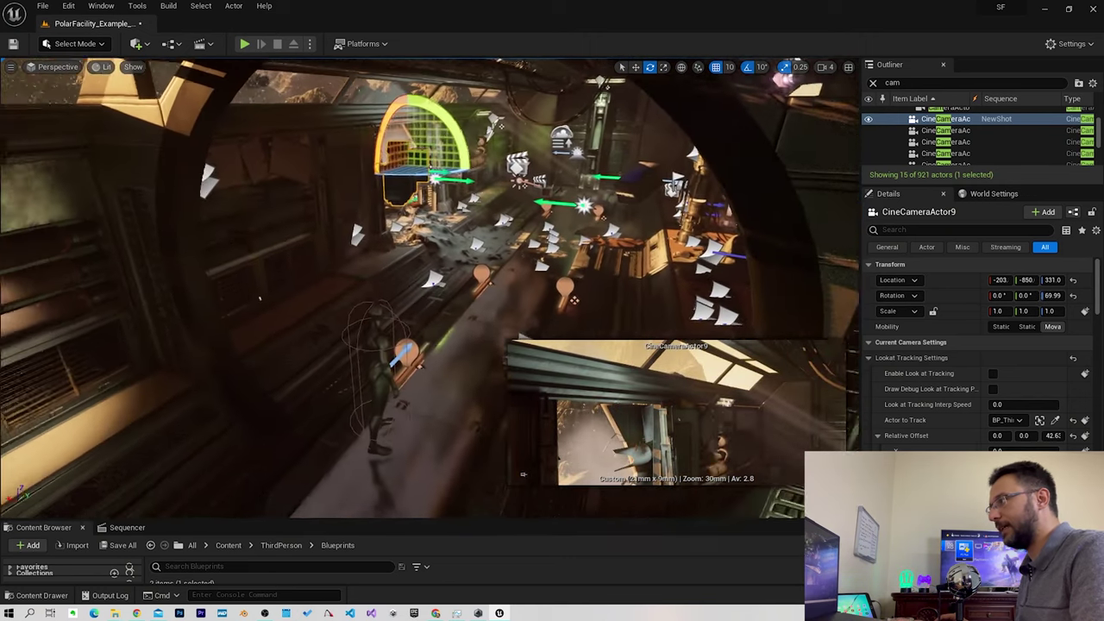
{"action": "right_click_drag", "start_coordinate": [259, 297], "coordinate": [99, 341]}
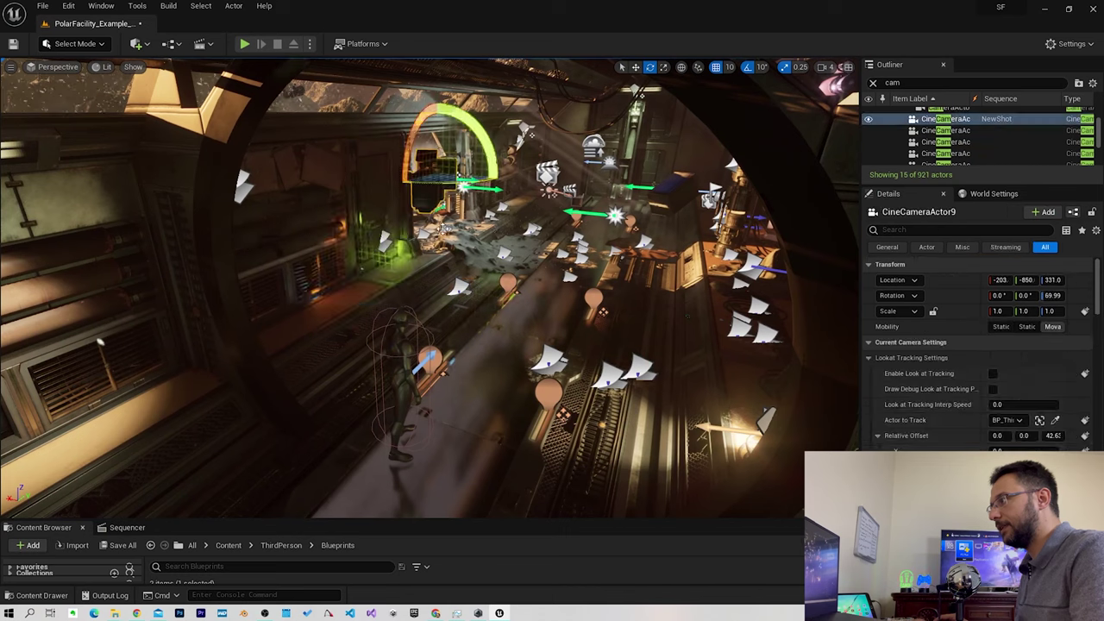
{"action": "key", "text": "w"}
{"action": "left_click", "coordinate": [138, 44]}
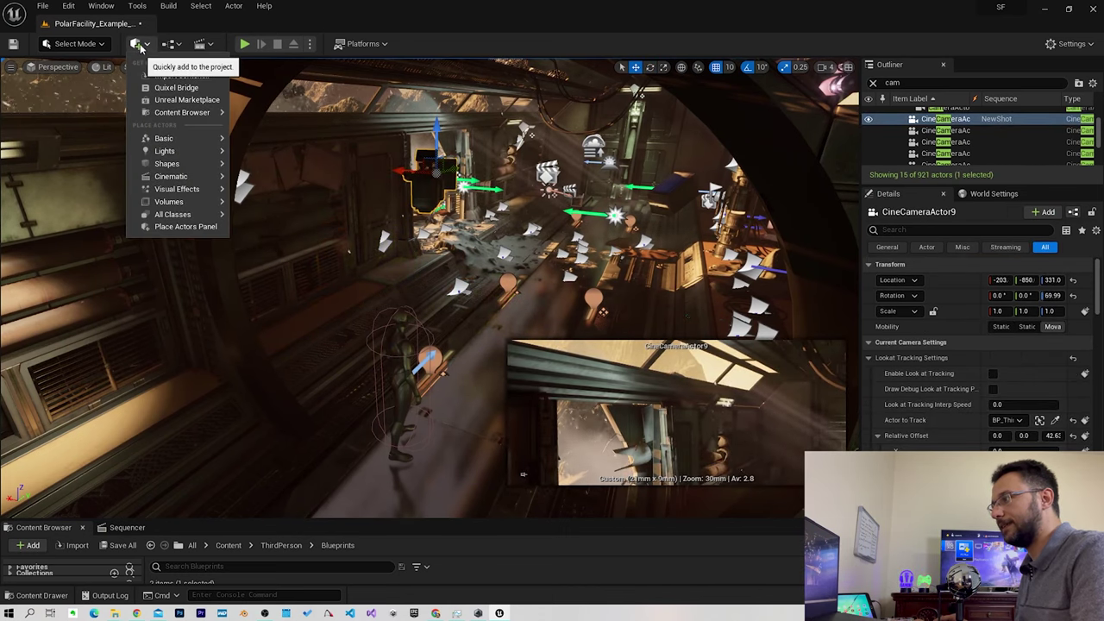
Add a Camera Rig Rail from the Quick Add Cinematic category.
{"action": "mouse_move", "coordinate": [185, 176]}
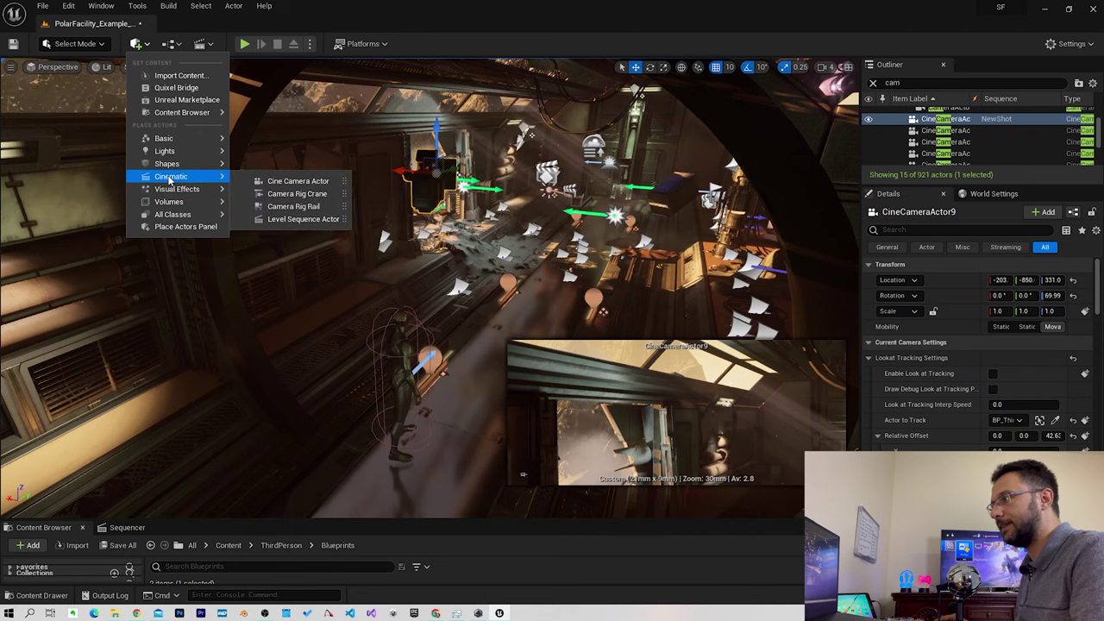
{"action": "left_click", "coordinate": [301, 206]}
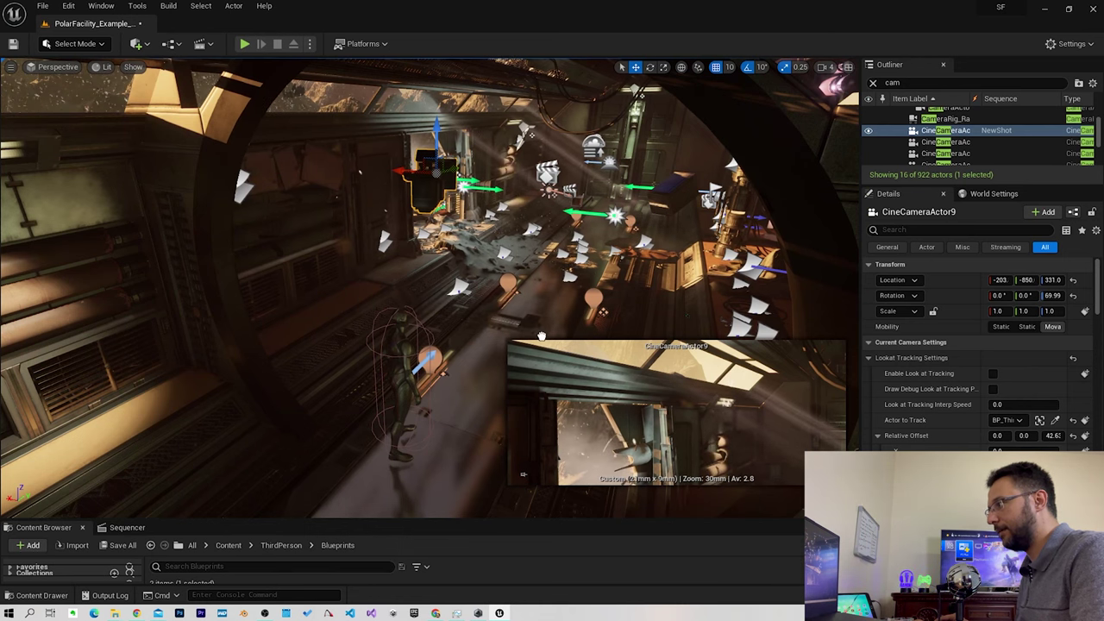
Select CameraRig_Rail5 and move it to Y -880 and Z 280.
{"action": "left_click", "coordinate": [541, 336]}
{"action": "left_click_drag", "start_coordinate": [540, 328], "coordinate": [545, 173]}
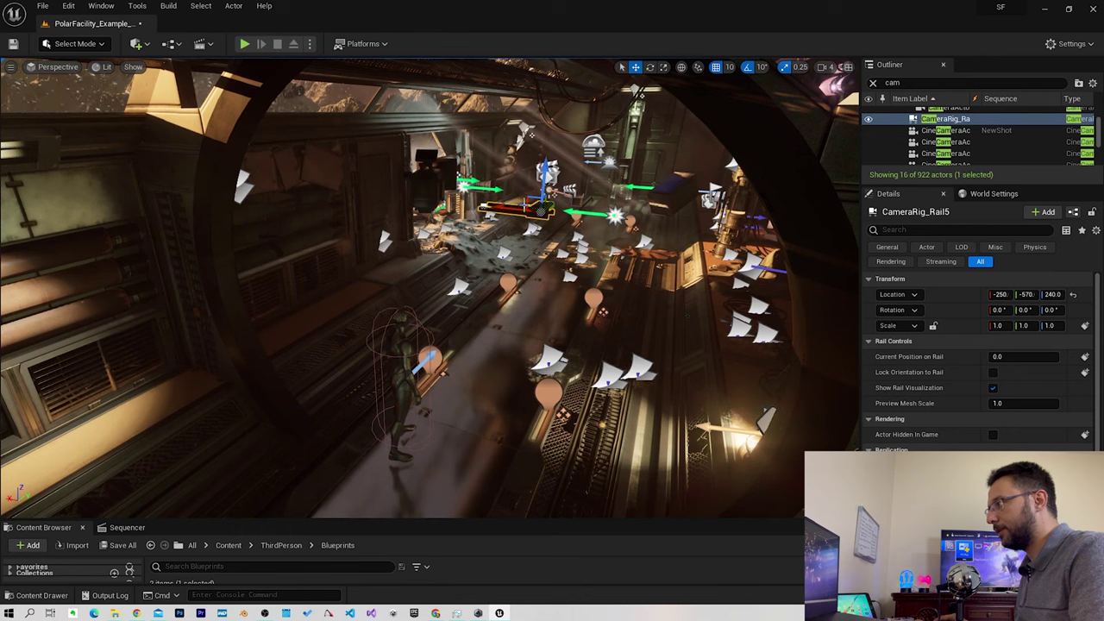
{"action": "left_click_drag", "start_coordinate": [518, 207], "coordinate": [431, 259]}
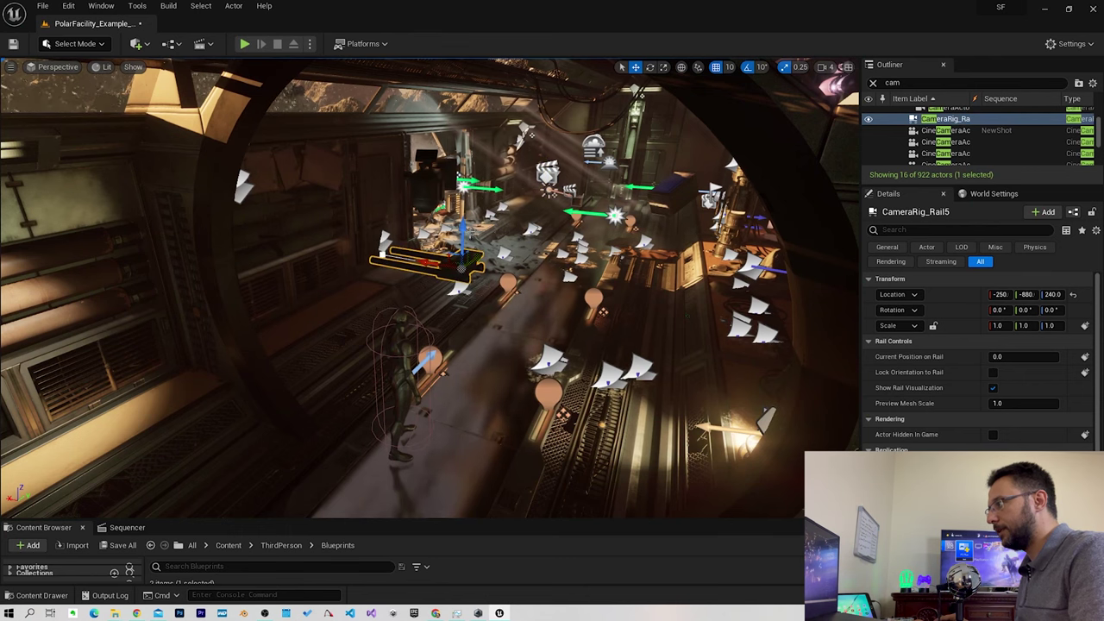
{"action": "left_click_drag", "start_coordinate": [462, 222], "coordinate": [454, 183]}
{"action": "key", "text": "f"}
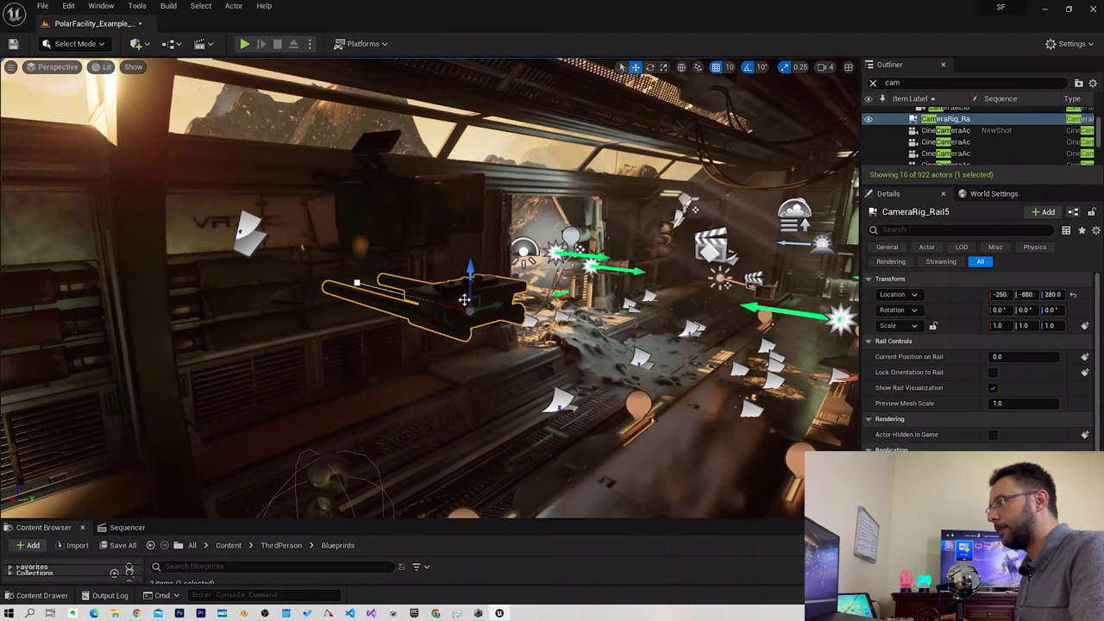
Turn the rail to 159.9° yaw and place it at X -200, Z 290.
{"action": "key", "text": "e"}
{"action": "mouse_move", "coordinate": [483, 341]}
{"action": "left_mouse_down"}
{"action": "mouse_move", "coordinate": [583, 406]}
{"action": "mouse_move", "coordinate": [720, 344]}
{"action": "left_mouse_up"}
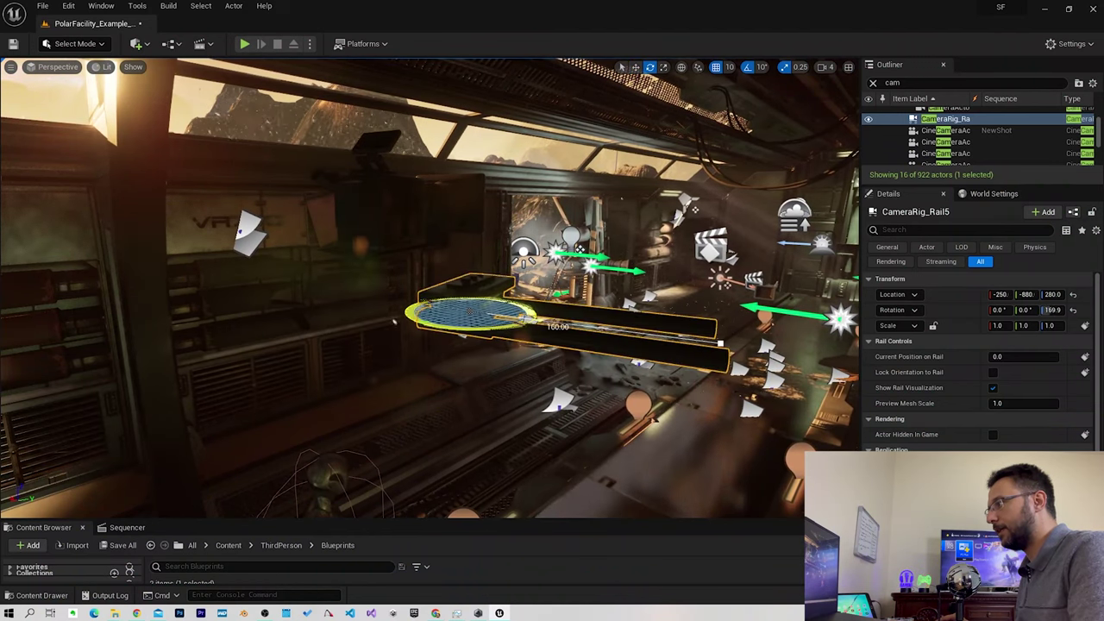
{"action": "key", "text": "w"}
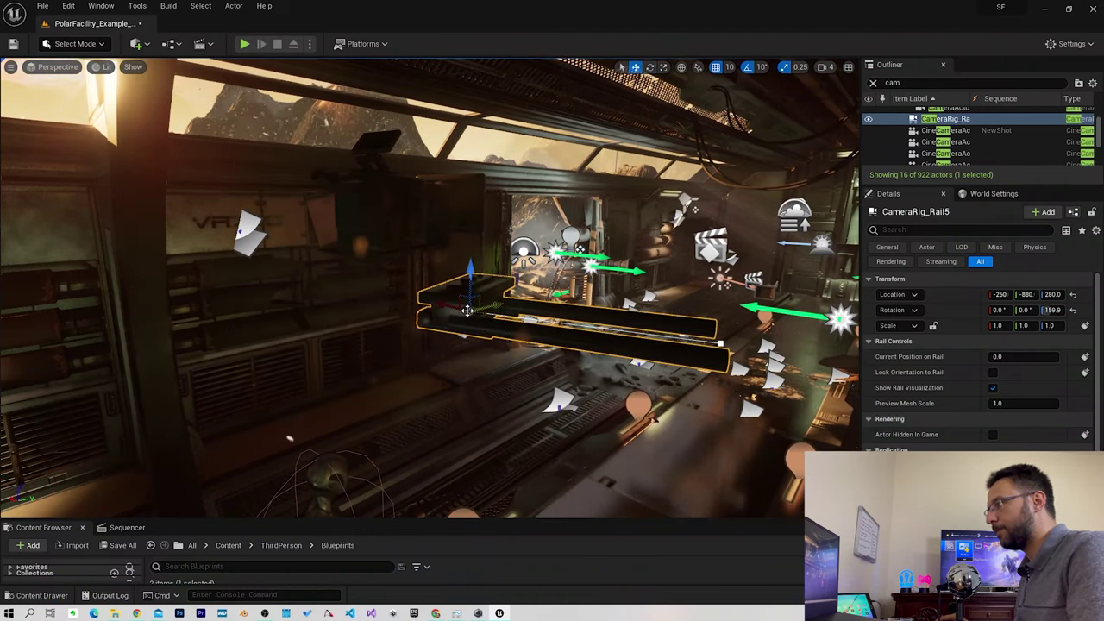
{"action": "left_click_drag", "start_coordinate": [459, 304], "coordinate": [394, 298]}
{"action": "mouse_move", "coordinate": [403, 255]}
{"action": "left_mouse_down"}
{"action": "mouse_move", "coordinate": [403, 234]}
{"action": "mouse_move", "coordinate": [448, 259]}
{"action": "mouse_move", "coordinate": [466, 250]}
{"action": "left_mouse_up"}
{"action": "key", "text": "f"}
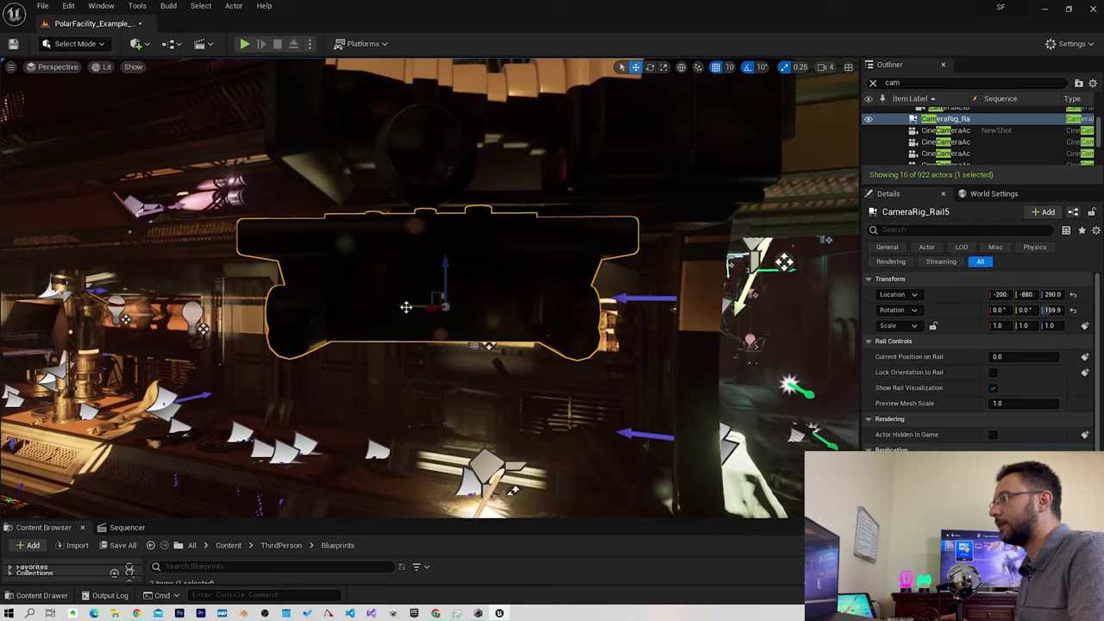
Fine-tune the rail to X -230 and reselect CineCameraActor9.
{"action": "left_click_drag", "start_coordinate": [422, 306], "coordinate": [494, 297]}
{"action": "mouse_move", "coordinate": [465, 231]}
{"action": "left_mouse_down", "text": "alt"}
{"action": "mouse_move", "coordinate": [551, 216]}
{"action": "mouse_move", "coordinate": [322, 236]}
{"action": "mouse_move", "coordinate": [509, 255]}
{"action": "mouse_move", "coordinate": [498, 264]}
{"action": "left_mouse_up", "text": "alt"}
{"action": "left_click_drag", "start_coordinate": [330, 164], "coordinate": [662, 338], "text": "alt"}
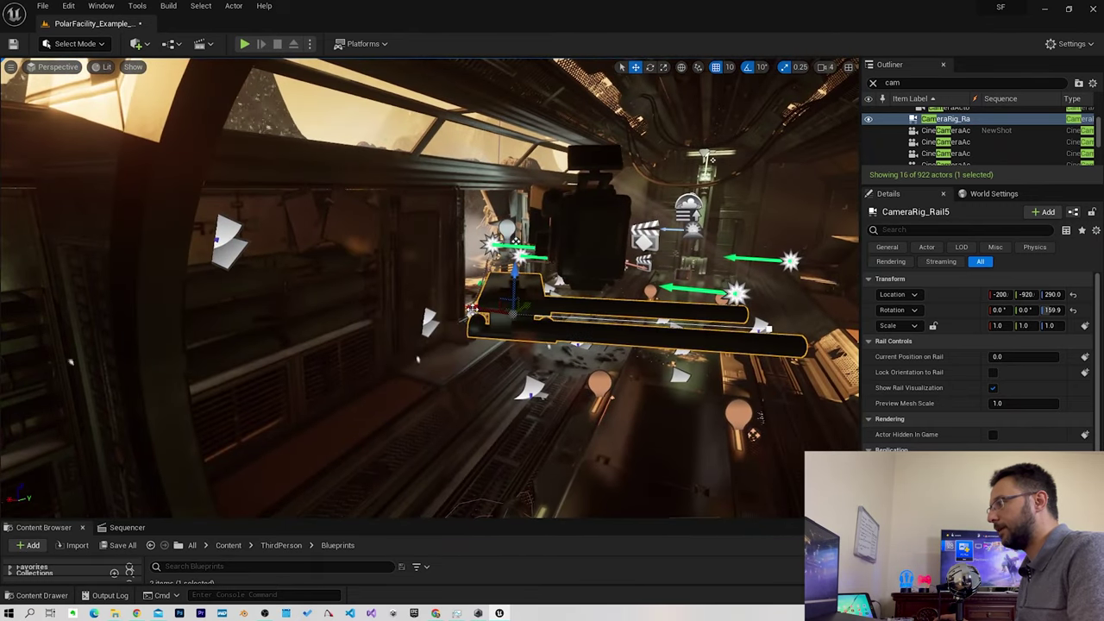
{"action": "mouse_move", "coordinate": [472, 309]}
{"action": "left_mouse_down"}
{"action": "mouse_move", "coordinate": [545, 311]}
{"action": "mouse_move", "coordinate": [586, 274]}
{"action": "mouse_move", "coordinate": [334, 366]}
{"action": "left_mouse_up"}
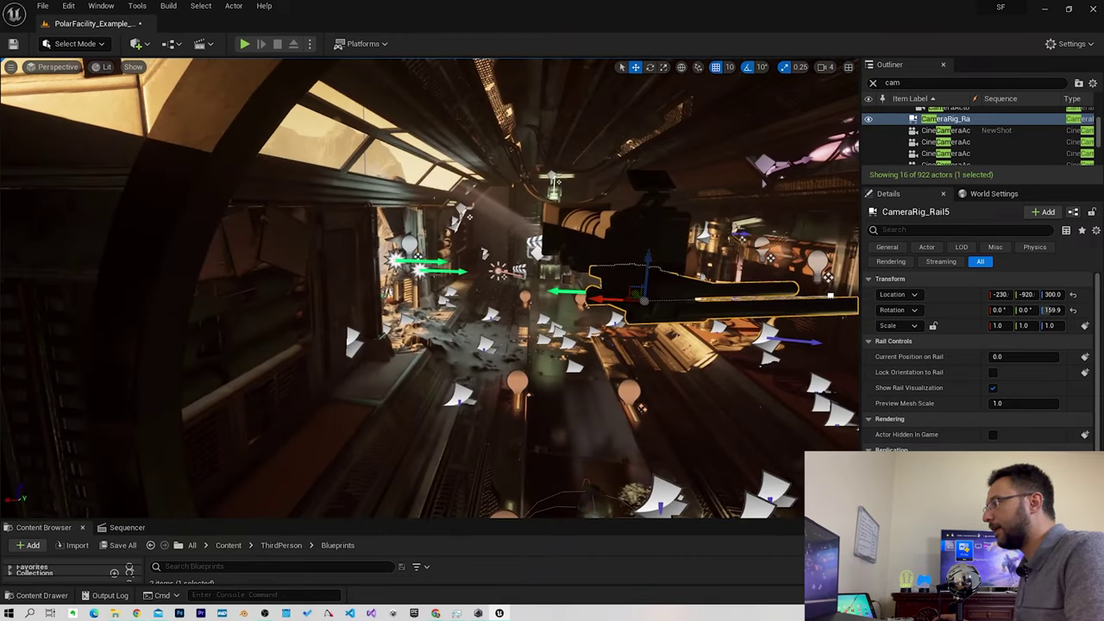
{"action": "left_click", "coordinate": [694, 210]}
{"action": "left_click_drag", "start_coordinate": [694, 210], "coordinate": [500, 181], "text": "alt"}
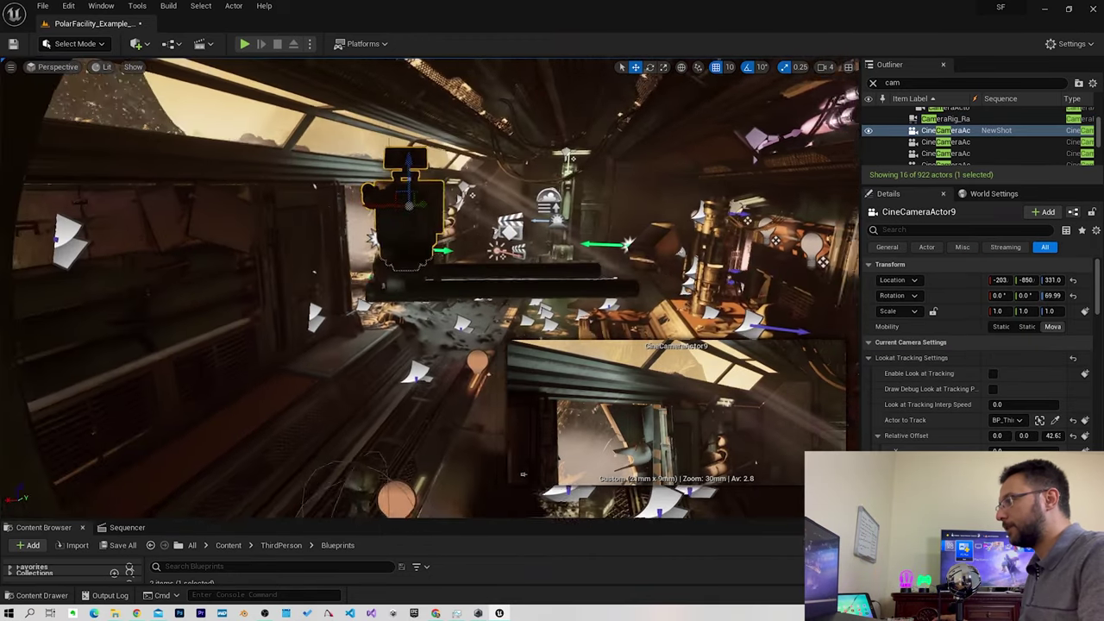
Attach CineCameraActor9 to CameraRig_Rail5 via a 'rail' search, then select the rail.
{"action": "right_click", "coordinate": [494, 204]}
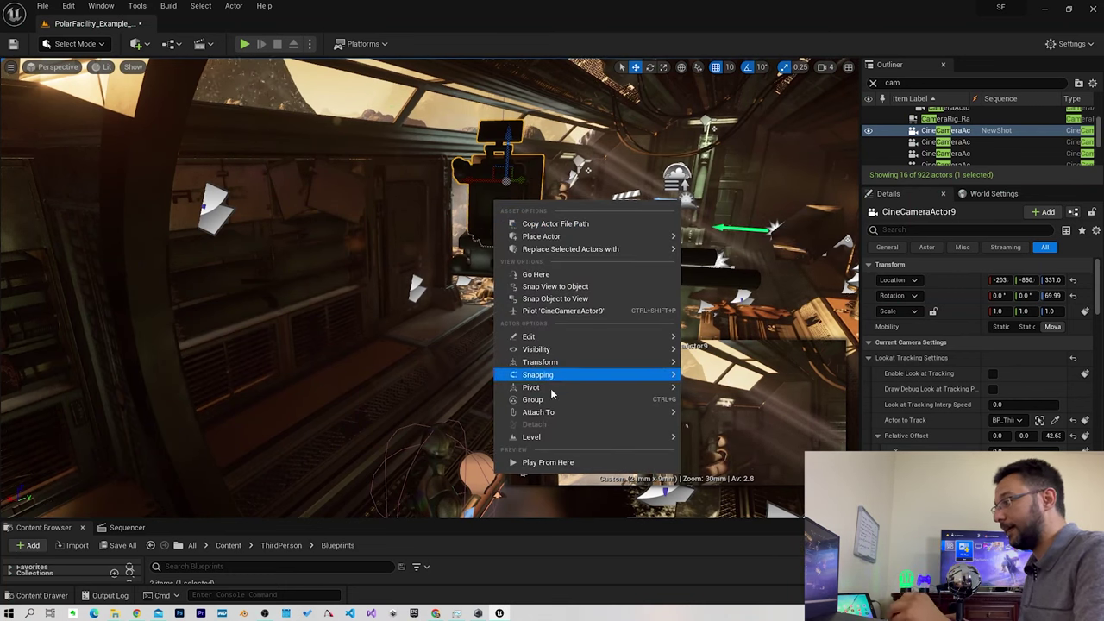
{"action": "mouse_move", "coordinate": [541, 417]}
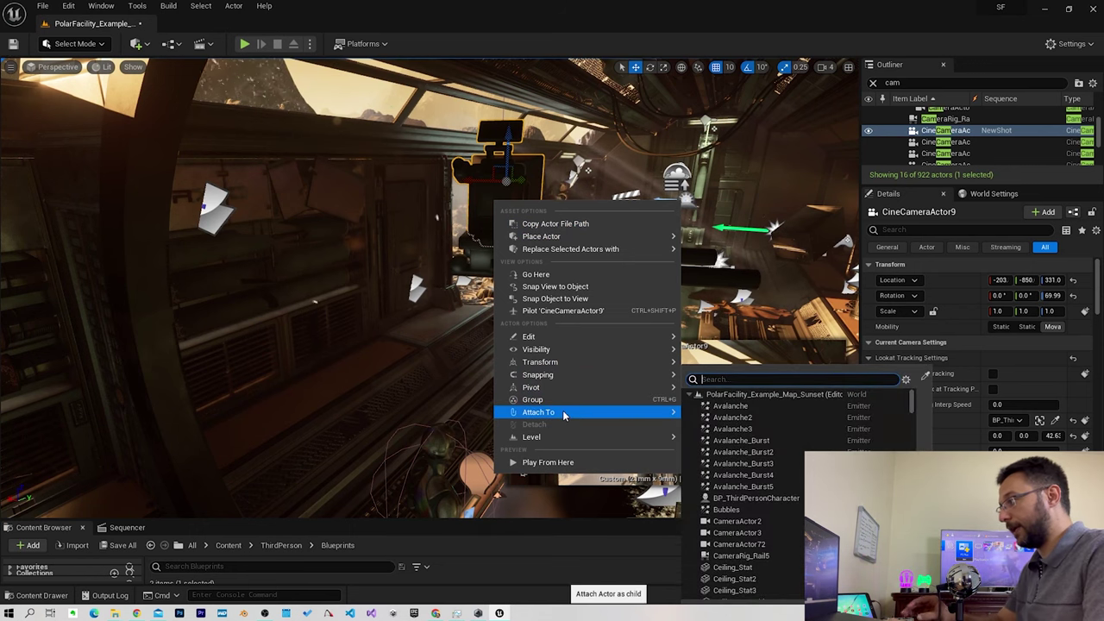
{"action": "type", "text": "rait="}
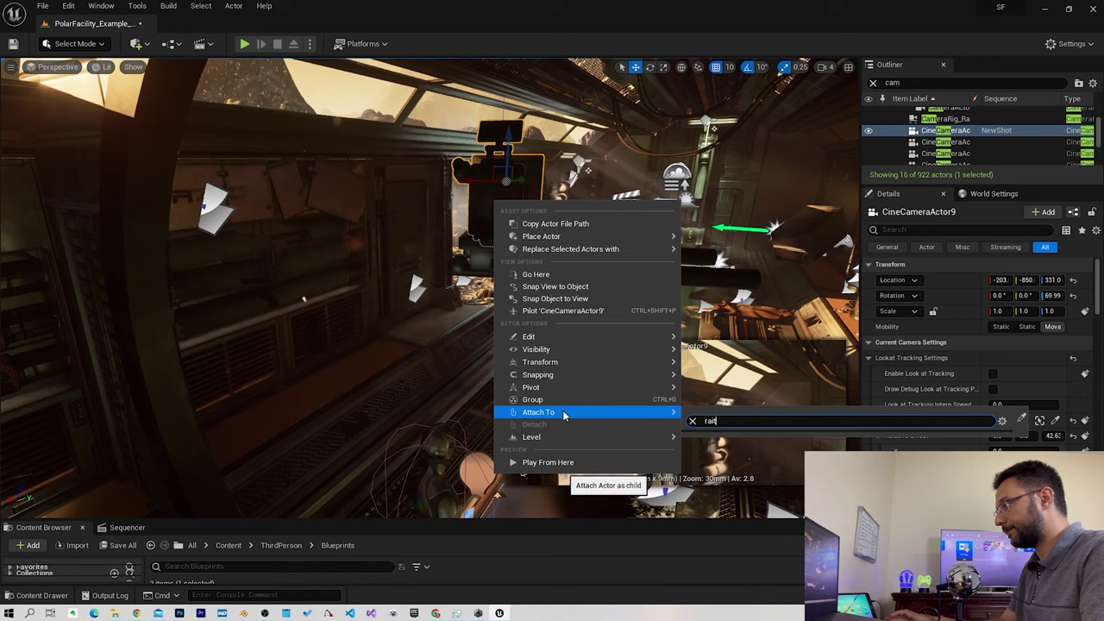
{"action": "key", "text": "BackSpace"}
{"action": "key", "text": "BackSpace"}
{"action": "type", "text": "l"}
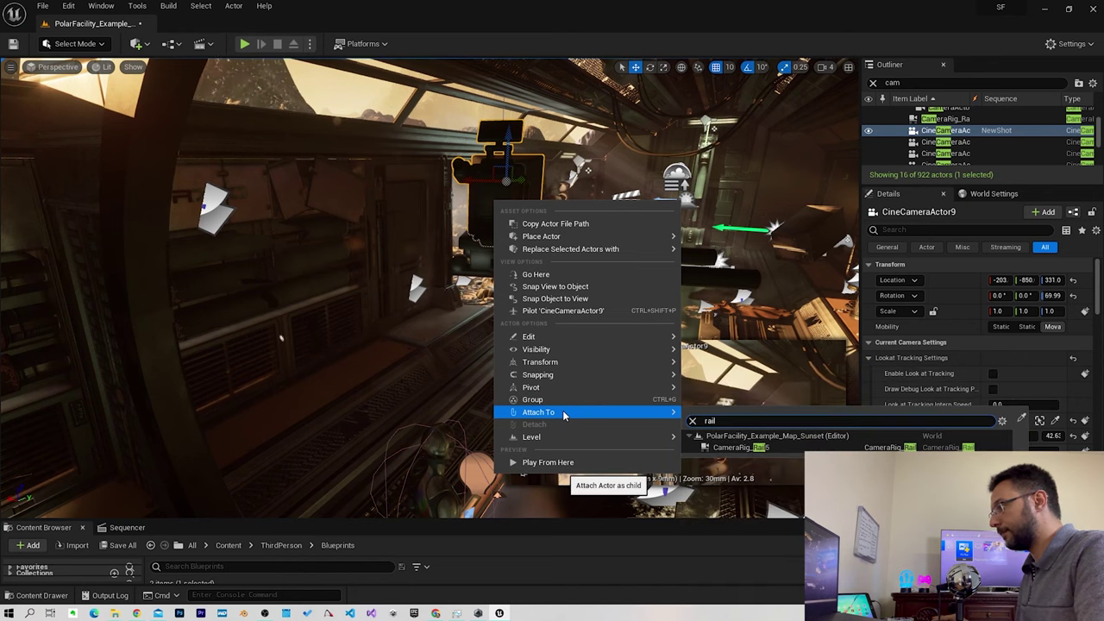
{"action": "left_click", "coordinate": [734, 448]}
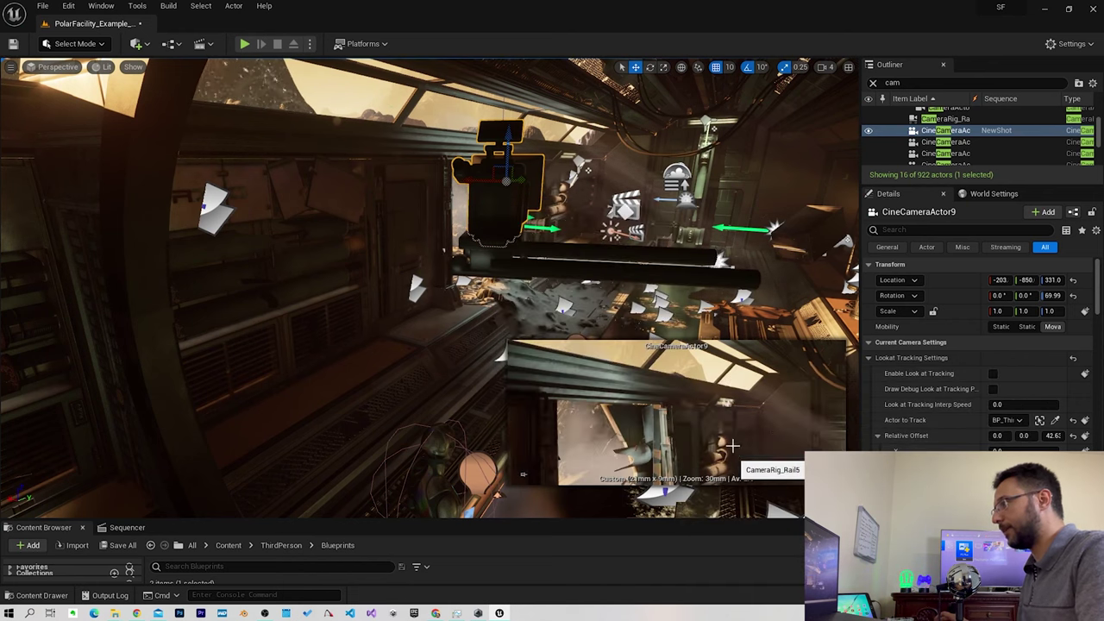
{"action": "left_click", "coordinate": [623, 262]}
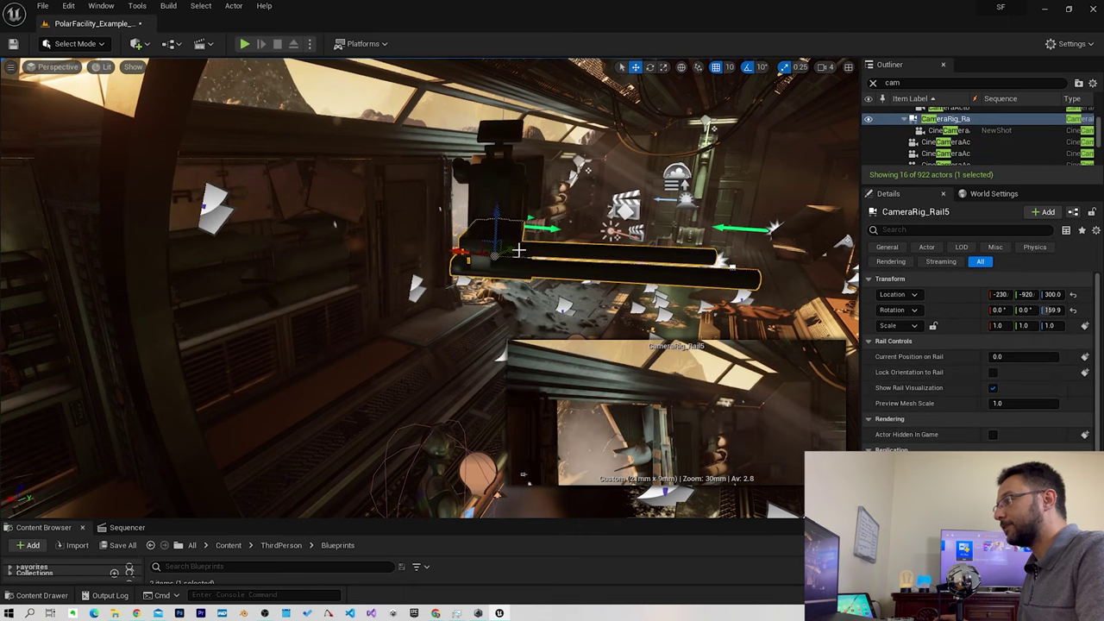
Shift the camera rail along Y and X, then reselect it.
{"action": "left_click_drag", "start_coordinate": [520, 250], "coordinate": [337, 344]}
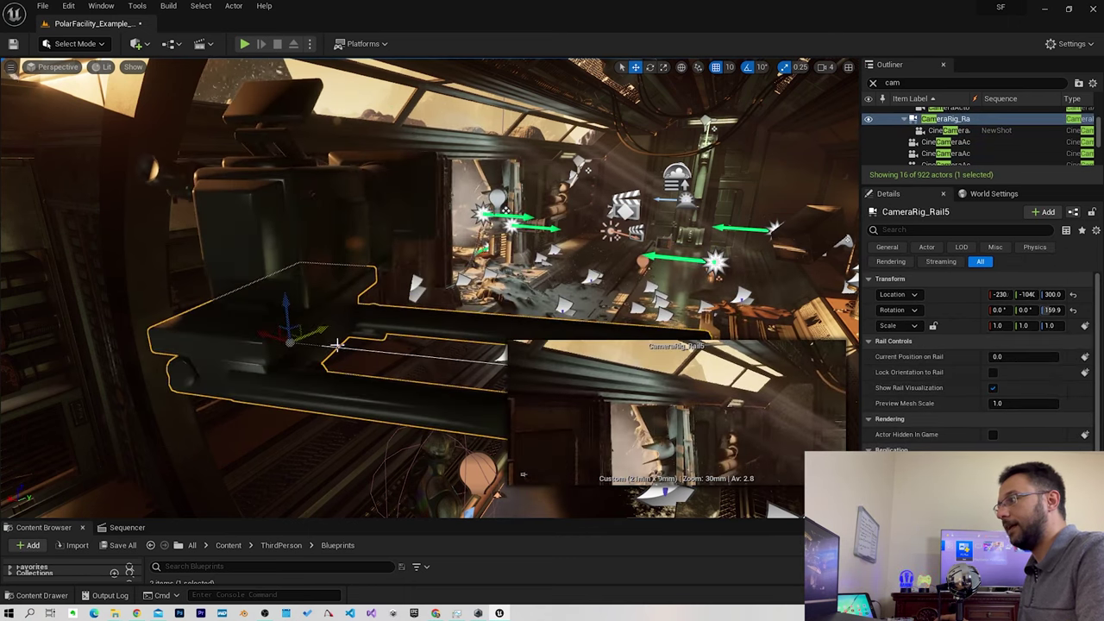
{"action": "mouse_move", "coordinate": [337, 345]}
{"action": "left_mouse_down"}
{"action": "mouse_move", "coordinate": [229, 320]}
{"action": "mouse_move", "coordinate": [241, 340]}
{"action": "left_mouse_up"}
{"action": "mouse_move", "coordinate": [433, 224]}
{"action": "right_mouse_down"}
{"action": "mouse_move", "coordinate": [27, 138]}
{"action": "mouse_move", "coordinate": [392, 192]}
{"action": "right_mouse_up"}
{"action": "right_click", "coordinate": [393, 192]}
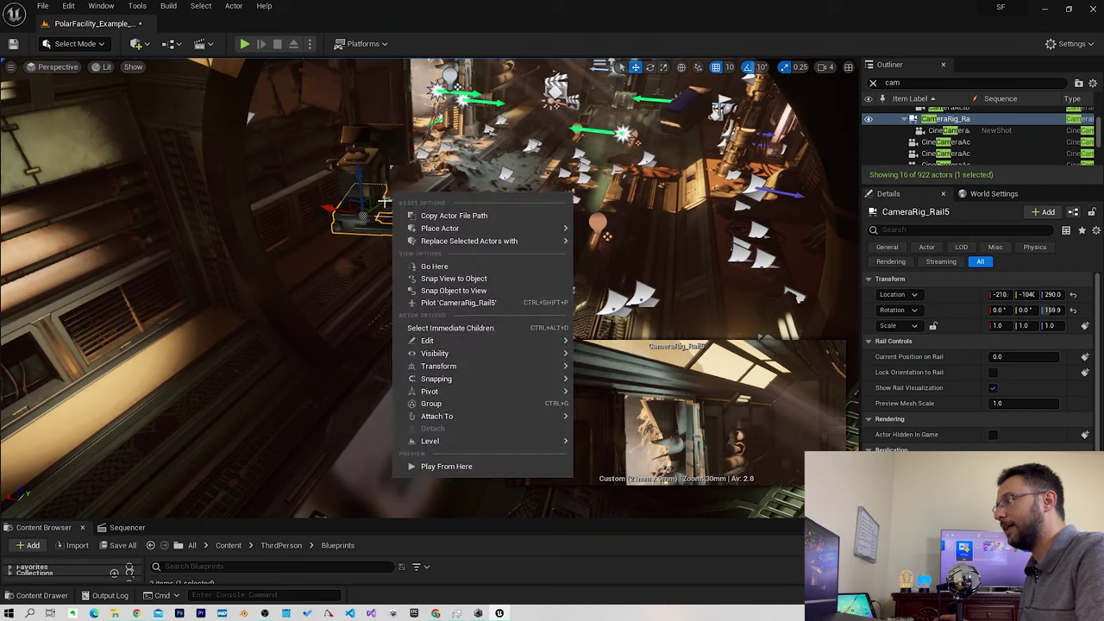
{"action": "left_click", "coordinate": [349, 222]}
{"action": "left_click", "coordinate": [348, 205]}
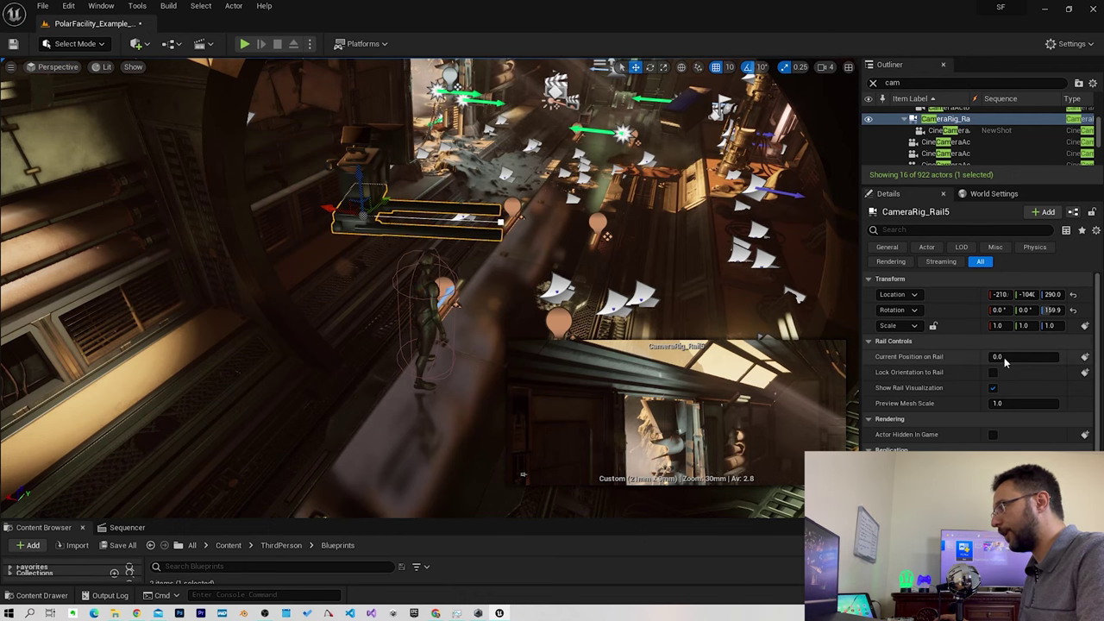
Scrub Current Position on Rail, then move the rig along Y and lower it to 140.
{"action": "left_click_drag", "start_coordinate": [996, 356], "coordinate": [1056, 356]}
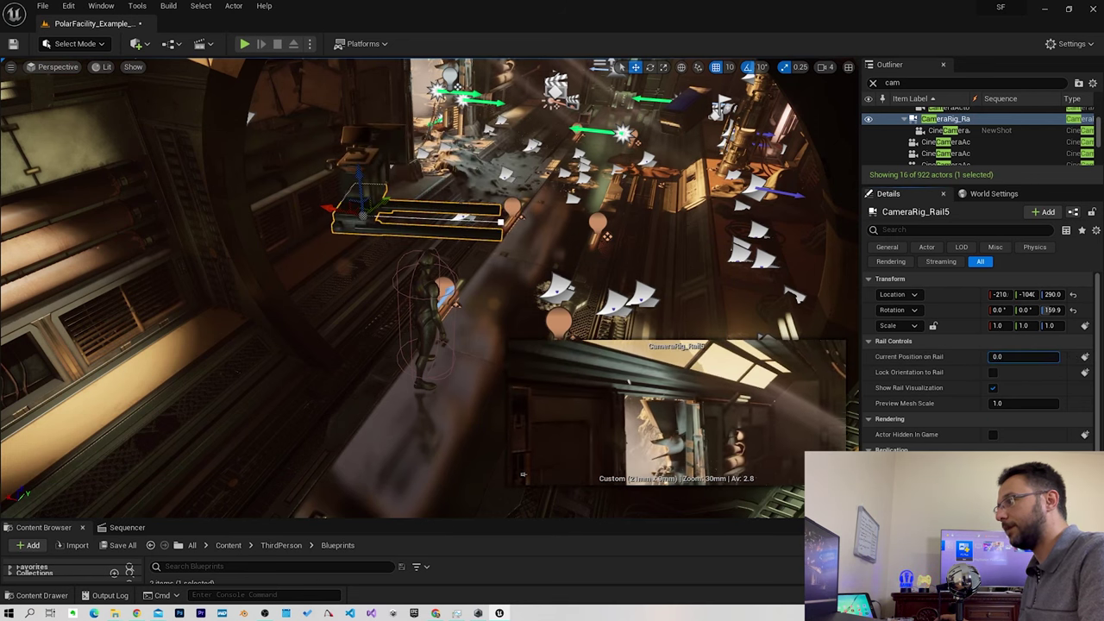
{"action": "left_click_drag", "start_coordinate": [1057, 356], "coordinate": [992, 356]}
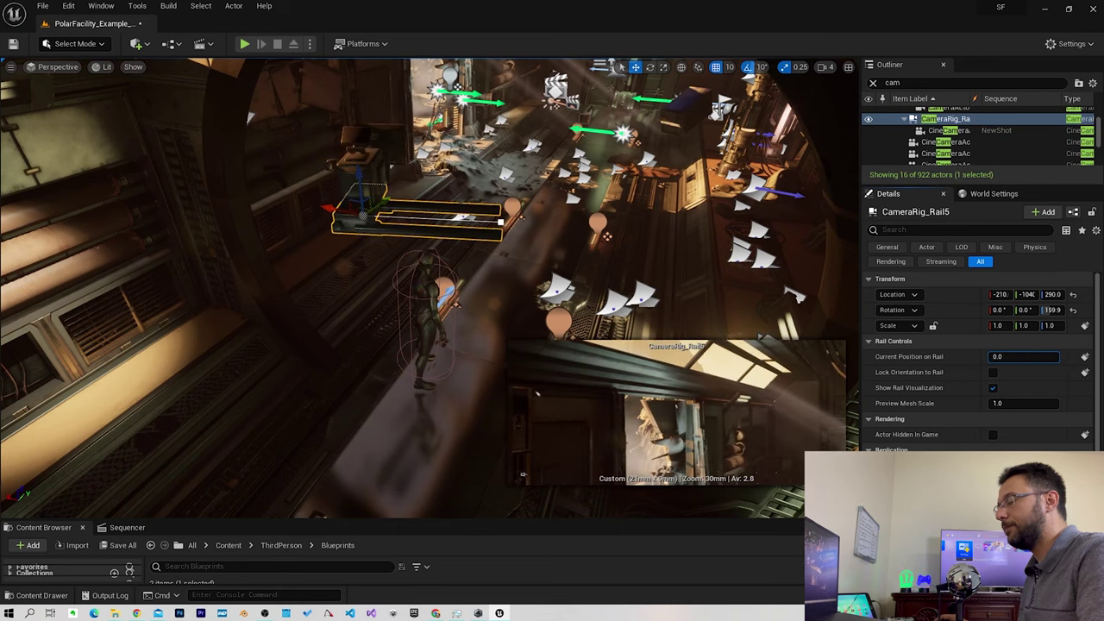
{"action": "left_click_drag", "start_coordinate": [1026, 294], "coordinate": [992, 294]}
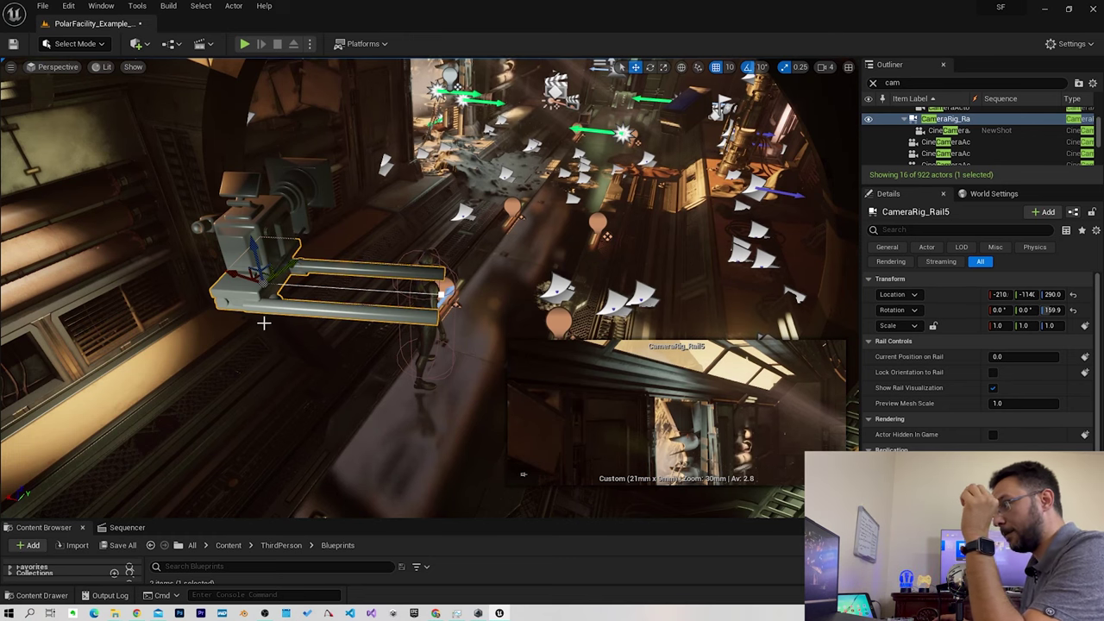
{"action": "mouse_move", "coordinate": [254, 246]}
{"action": "left_mouse_down"}
{"action": "mouse_move", "coordinate": [273, 425]}
{"action": "mouse_move", "coordinate": [262, 424]}
{"action": "left_mouse_up"}
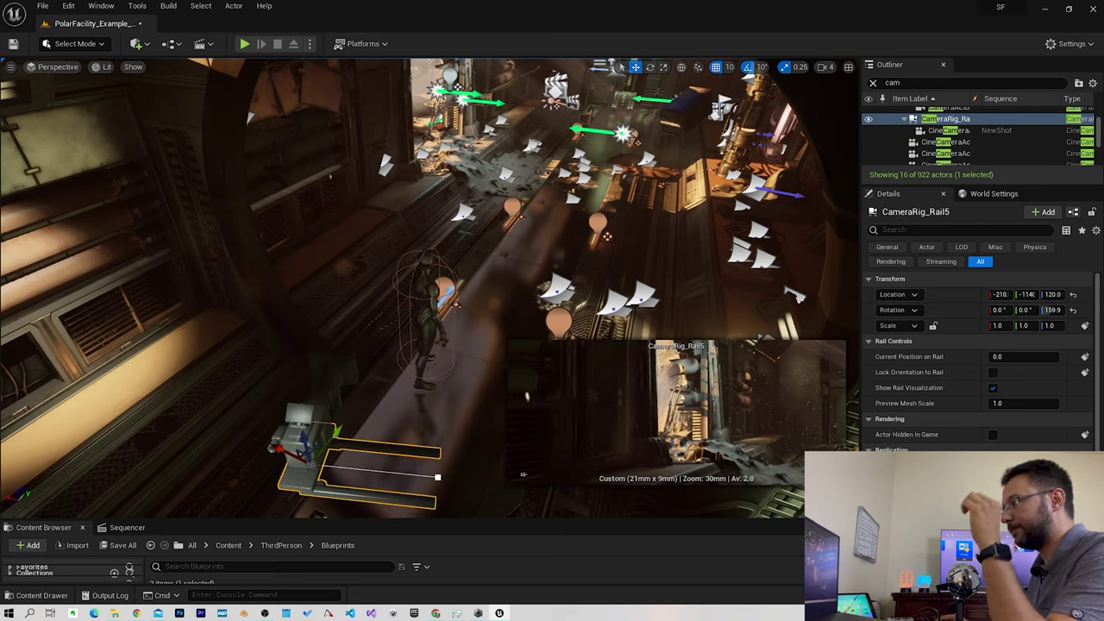
Set the rig to X -270, raise it slightly, and pull its end point into a long curve.
{"action": "right_click_drag", "start_coordinate": [144, 487], "coordinate": [198, 508]}
{"action": "left_click_drag", "start_coordinate": [243, 454], "coordinate": [308, 466]}
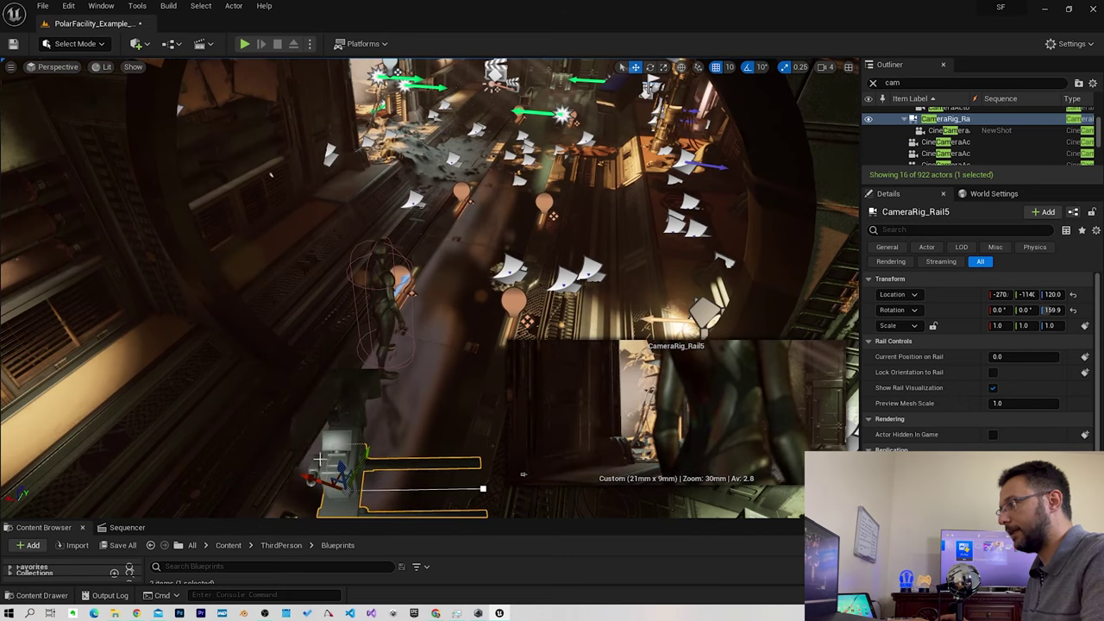
{"action": "mouse_move", "coordinate": [367, 450]}
{"action": "left_mouse_down"}
{"action": "mouse_move", "coordinate": [349, 491]}
{"action": "mouse_move", "coordinate": [382, 460]}
{"action": "left_mouse_up"}
{"action": "key", "text": "f"}
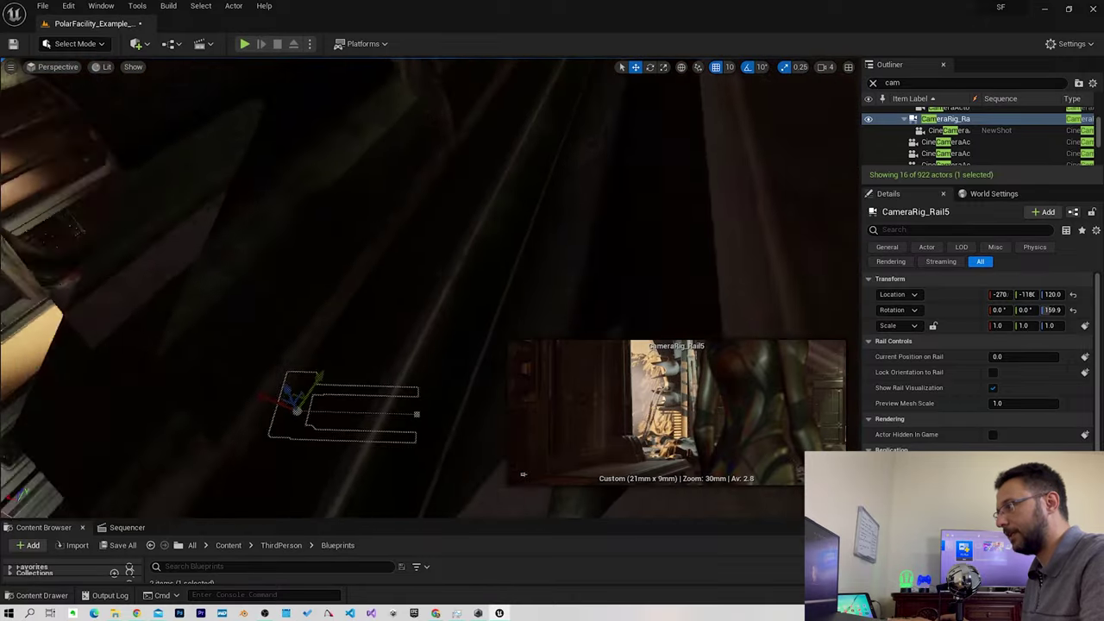
{"action": "left_click_drag", "start_coordinate": [322, 465], "coordinate": [323, 465], "text": "alt"}
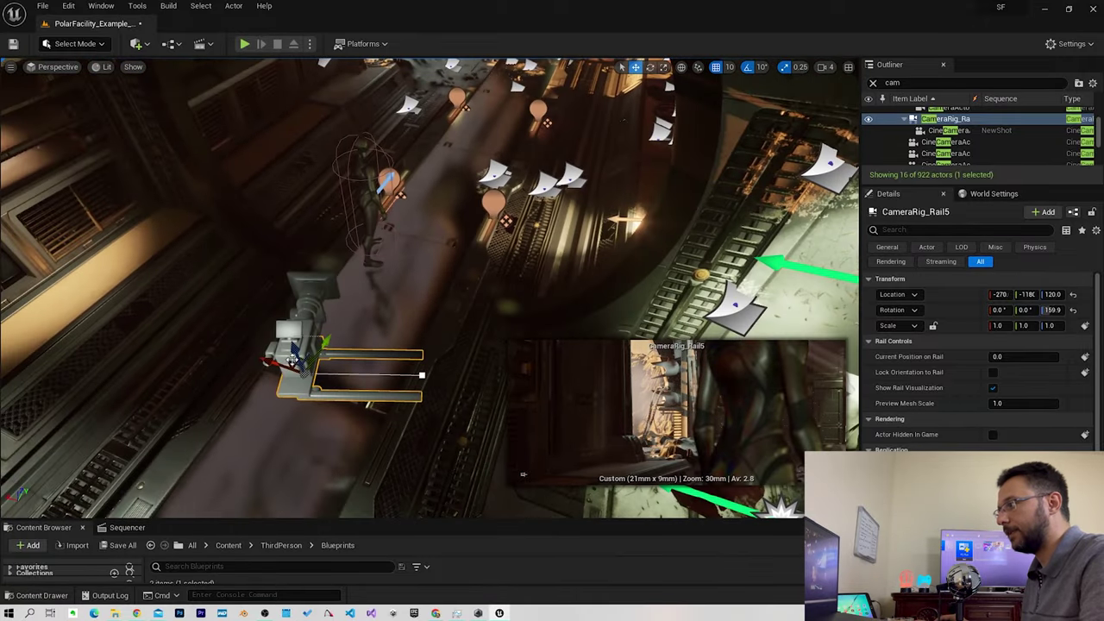
{"action": "left_click_drag", "start_coordinate": [298, 345], "coordinate": [296, 327]}
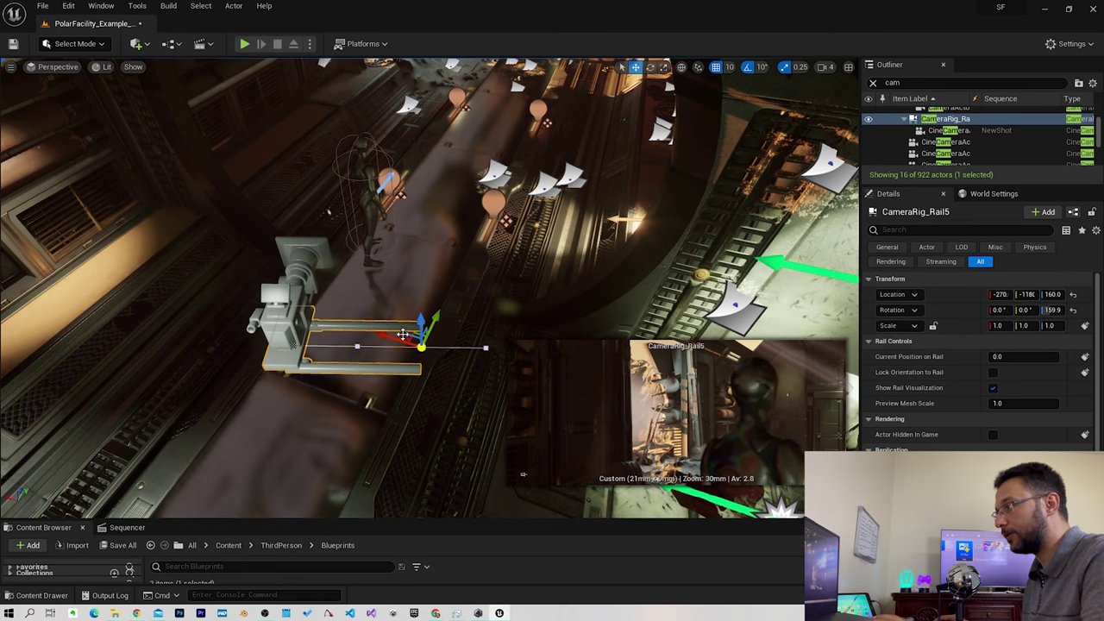
{"action": "left_click_drag", "start_coordinate": [498, 346], "coordinate": [562, 168]}
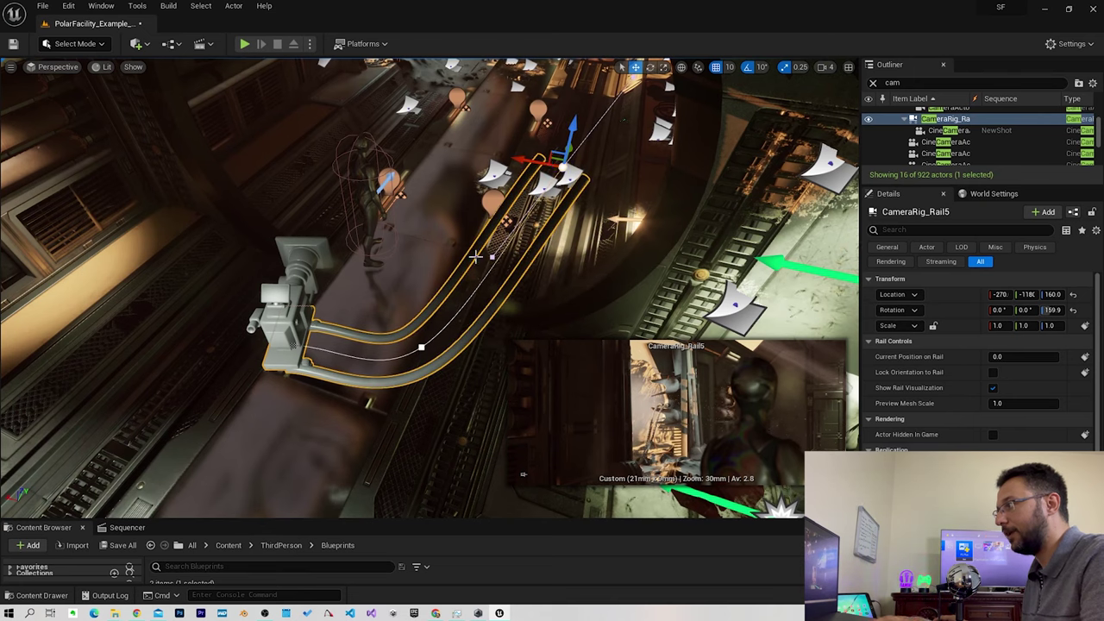
Lower the rail's end point, preview the camera along it, and reset it to 0.
{"action": "mouse_move", "coordinate": [1000, 356]}
{"action": "left_mouse_down"}
{"action": "mouse_move", "coordinate": [1044, 356]}
{"action": "mouse_move", "coordinate": [991, 356]}
{"action": "left_mouse_up"}
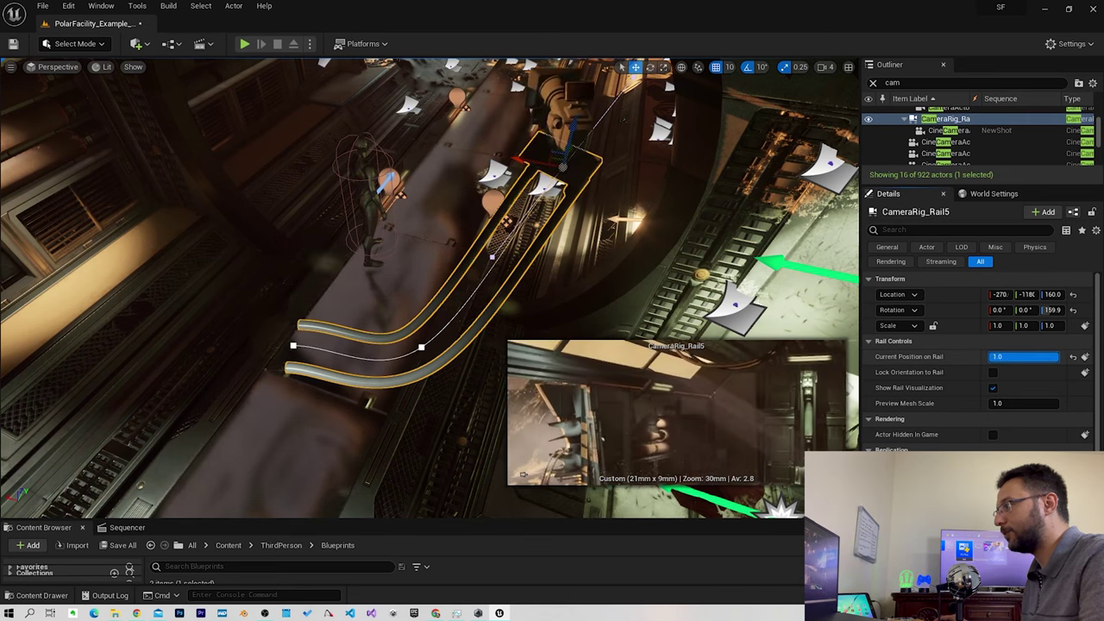
{"action": "right_click_drag", "start_coordinate": [523, 473], "coordinate": [522, 473]}
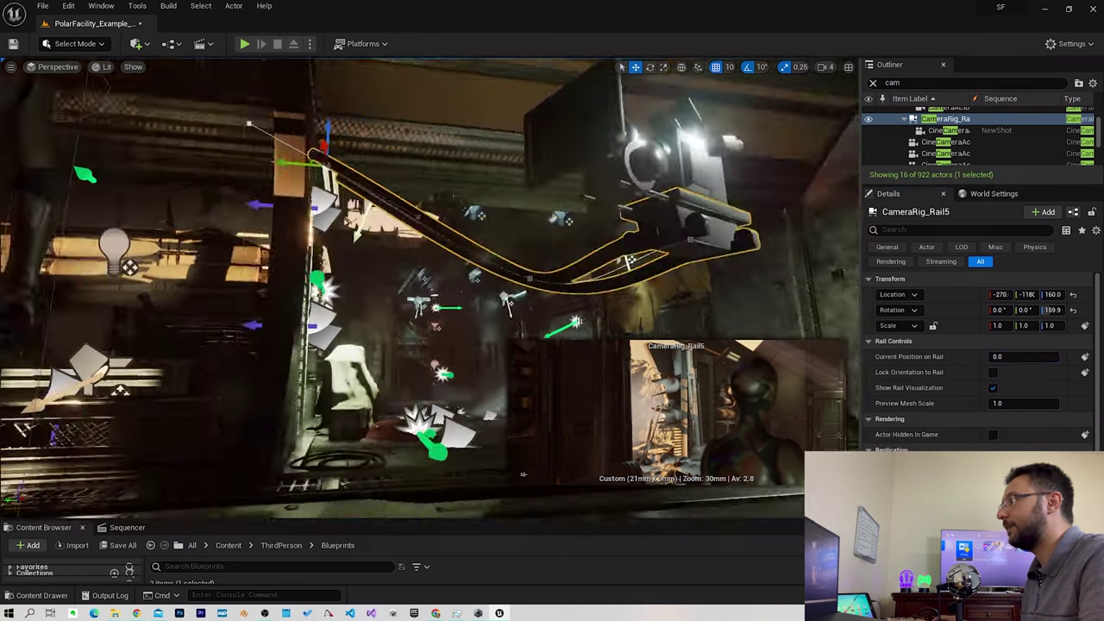
{"action": "left_click_drag", "start_coordinate": [307, 142], "coordinate": [295, 255]}
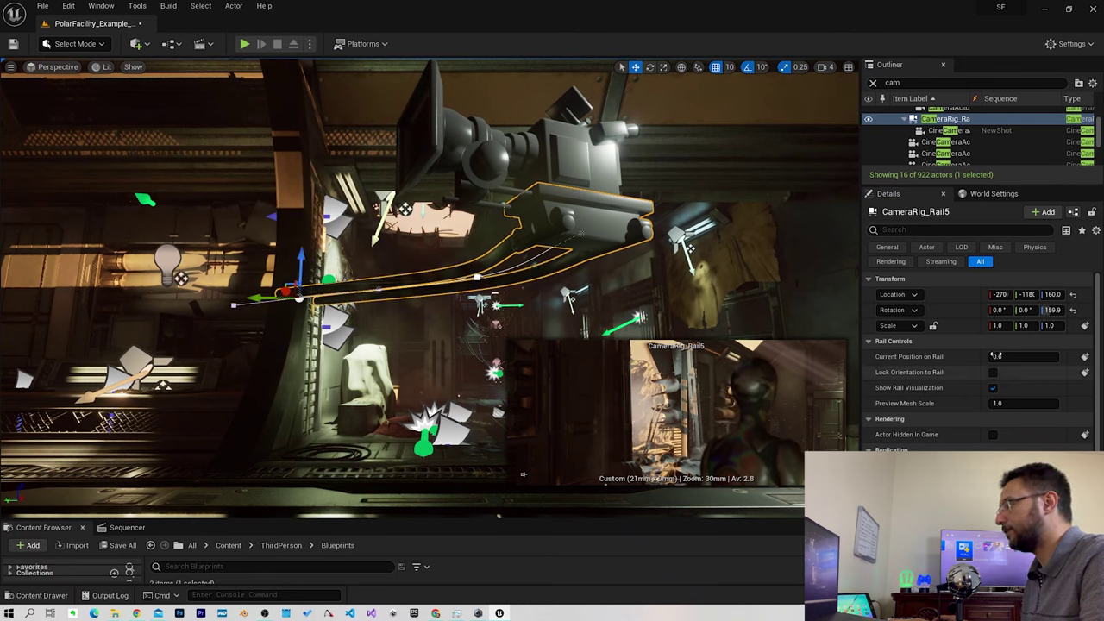
{"action": "left_click_drag", "start_coordinate": [1024, 356], "coordinate": [1049, 356]}
{"action": "key", "text": "ctrl+z"}
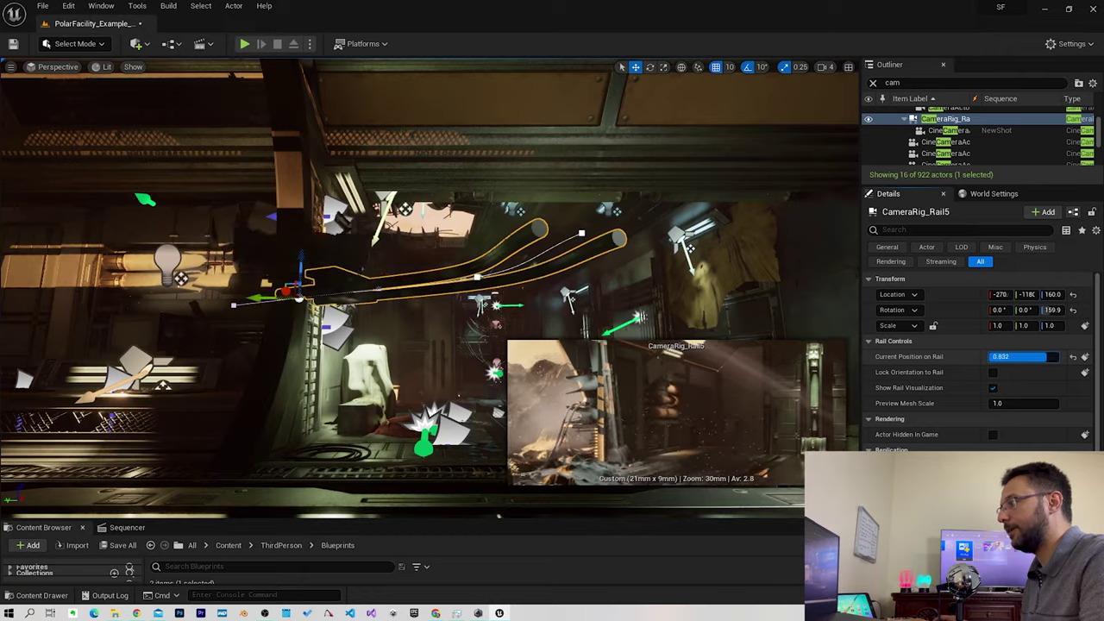
{"action": "right_click_drag", "start_coordinate": [498, 219], "coordinate": [499, 219]}
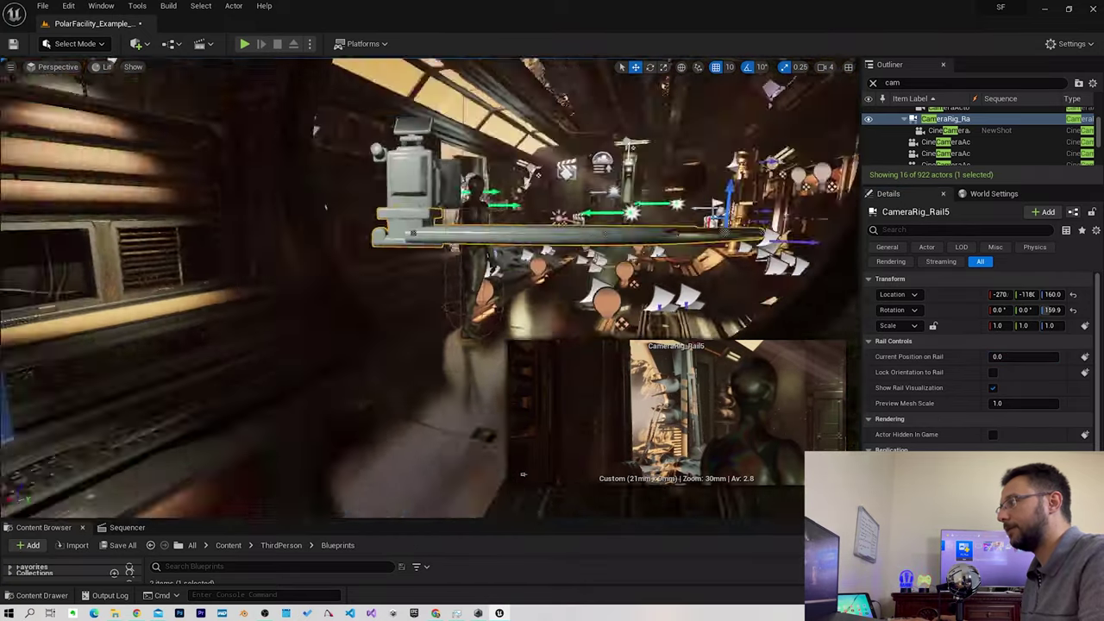
{"action": "right_click_drag", "start_coordinate": [523, 473], "coordinate": [523, 473]}
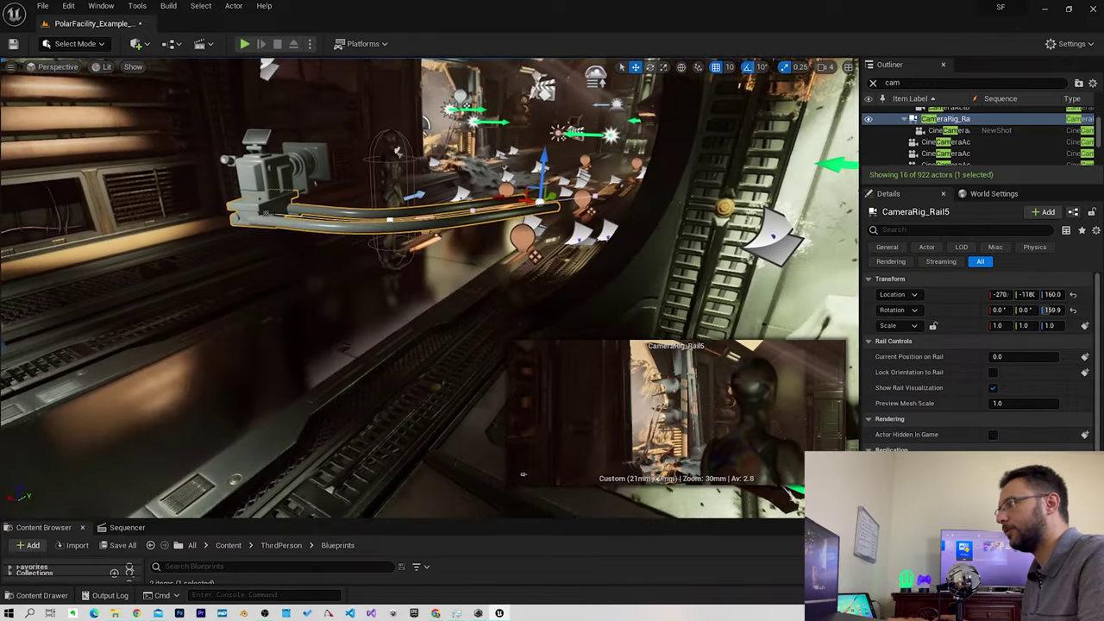
Move the rail to Y -1240 and X -290, then select CineCameraActor9 on it.
{"action": "right_click_drag", "start_coordinate": [522, 474], "coordinate": [523, 473]}
{"action": "right_click_drag", "start_coordinate": [315, 168], "coordinate": [315, 168]}
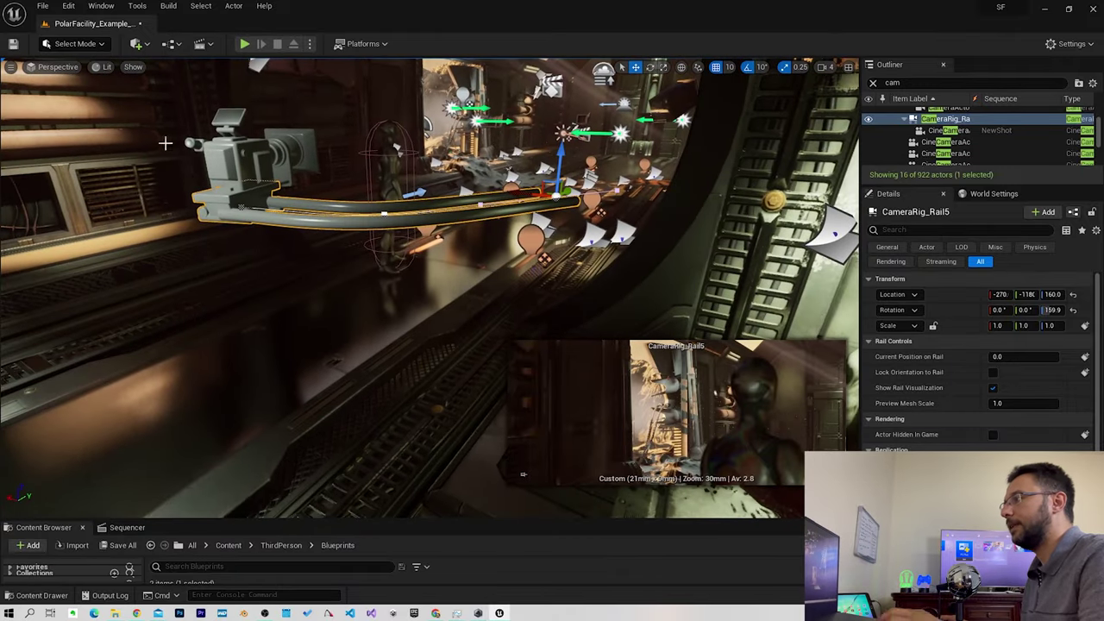
{"action": "left_click", "coordinate": [258, 196]}
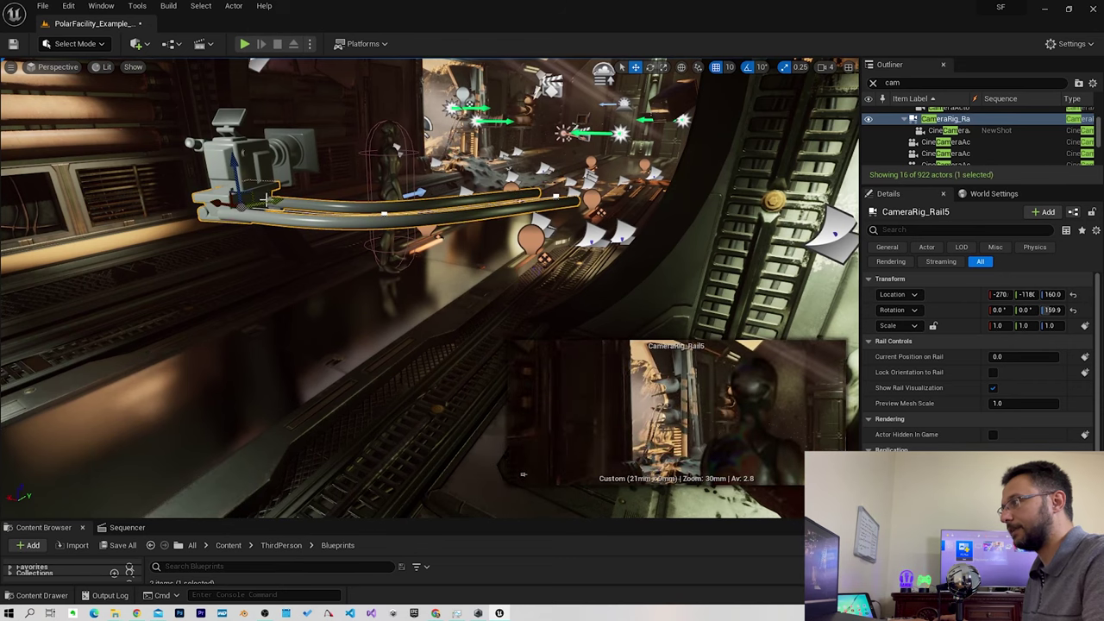
{"action": "left_click_drag", "start_coordinate": [250, 198], "coordinate": [151, 211]}
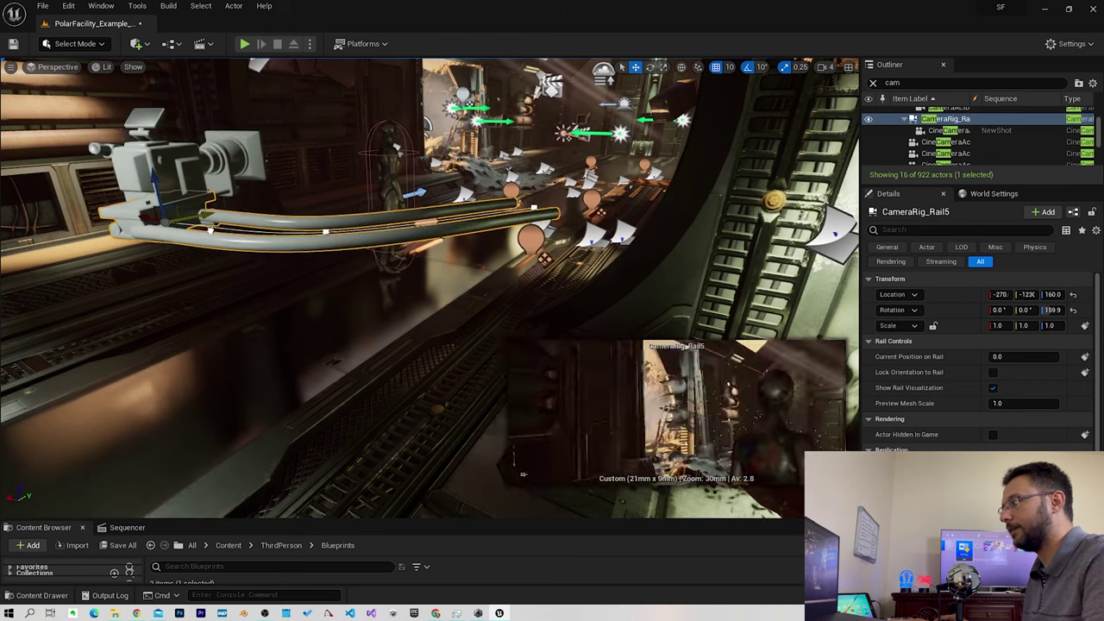
{"action": "left_click_drag", "start_coordinate": [126, 221], "coordinate": [156, 215]}
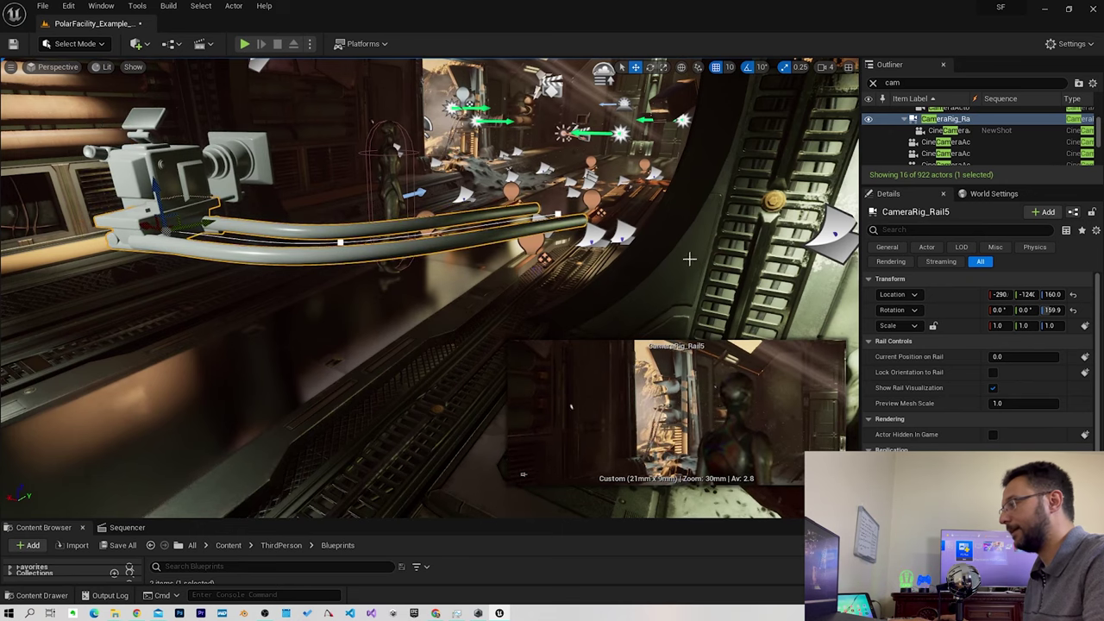
{"action": "left_click", "coordinate": [198, 160]}
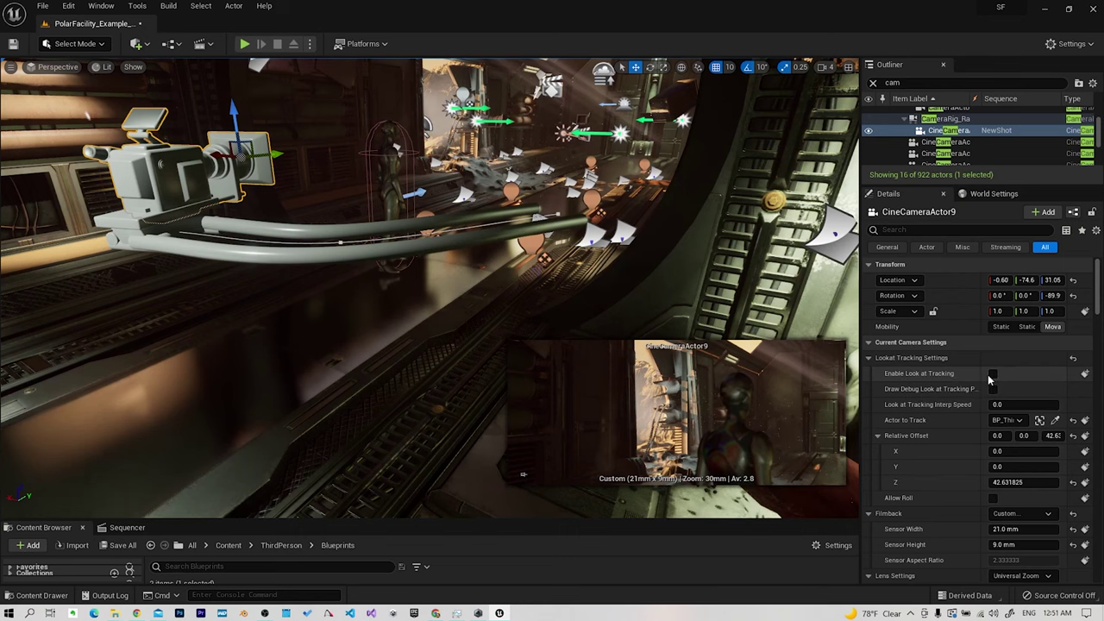
Enable look-at tracking on the character with offset X 0 and Z 62.73.
{"action": "left_click", "coordinate": [994, 374]}
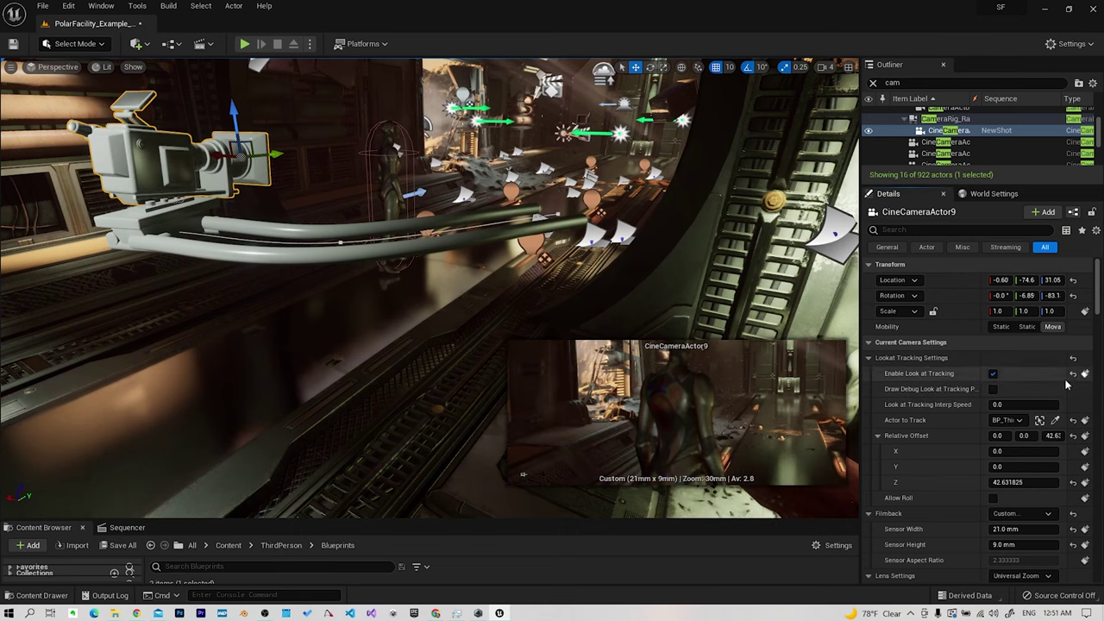
{"action": "left_click", "coordinate": [1055, 420]}
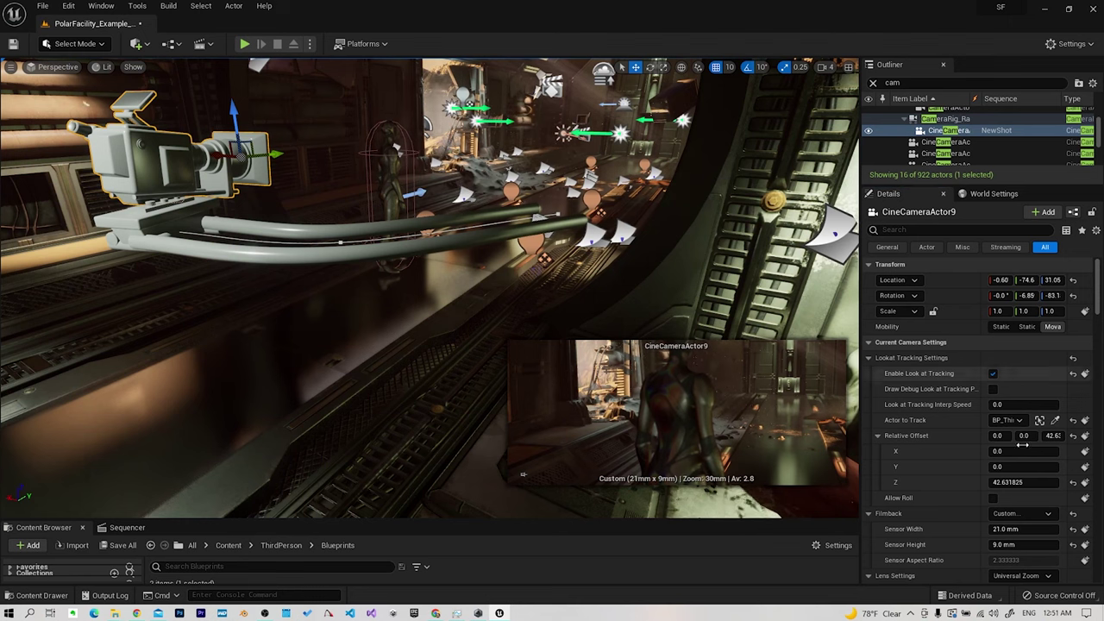
{"action": "left_click_drag", "start_coordinate": [1000, 435], "coordinate": [974, 436]}
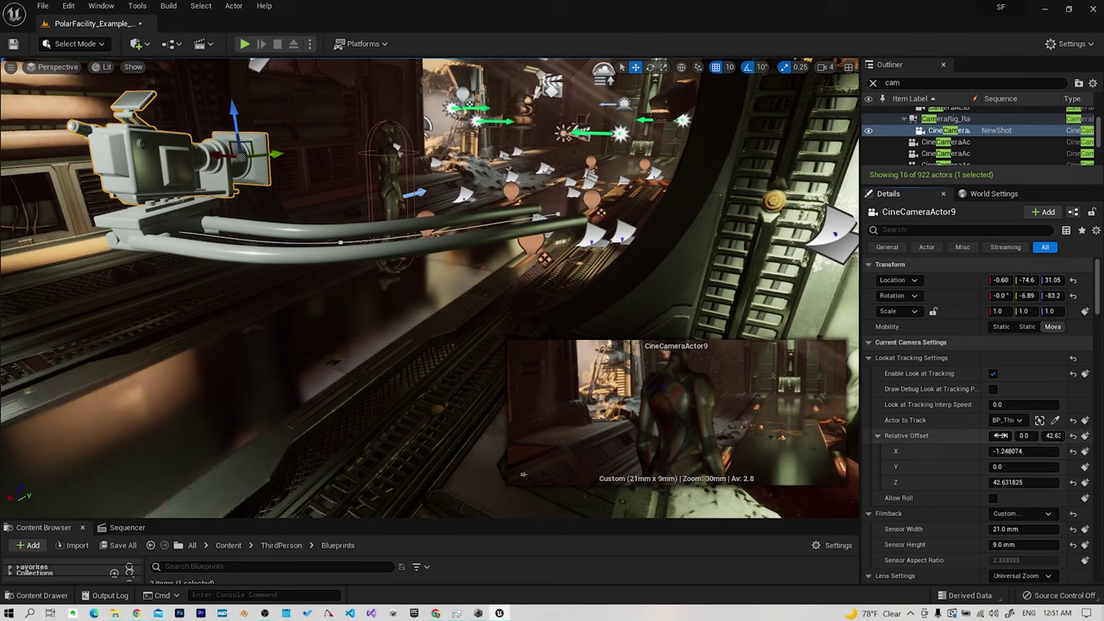
{"action": "type", "text": "0"}
{"action": "key", "text": "Return"}
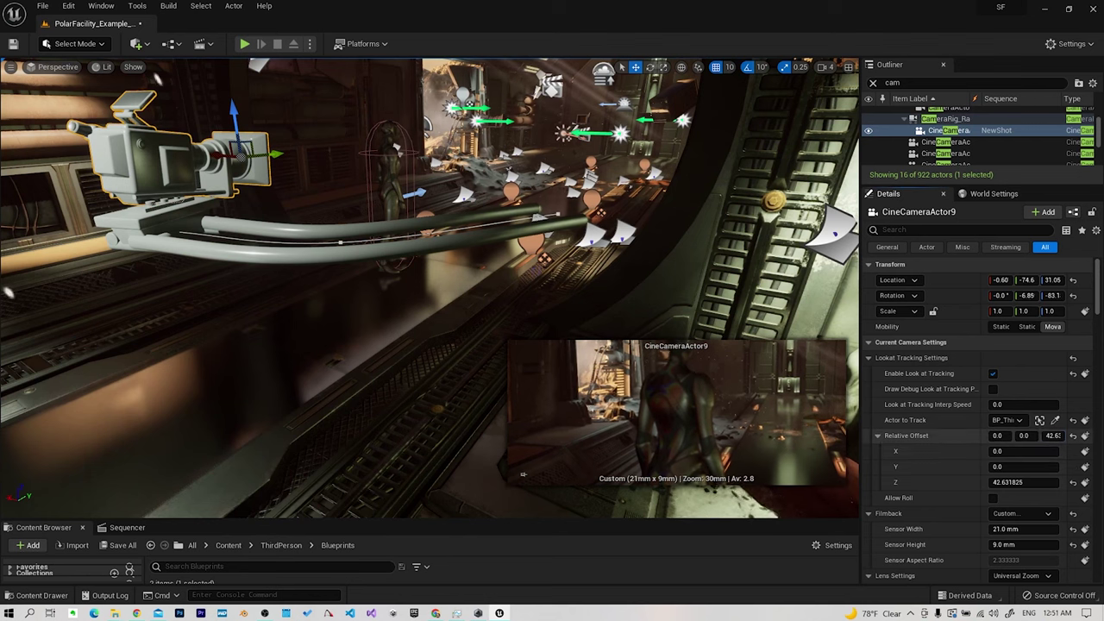
{"action": "left_click_drag", "start_coordinate": [1052, 435], "coordinate": [1053, 436]}
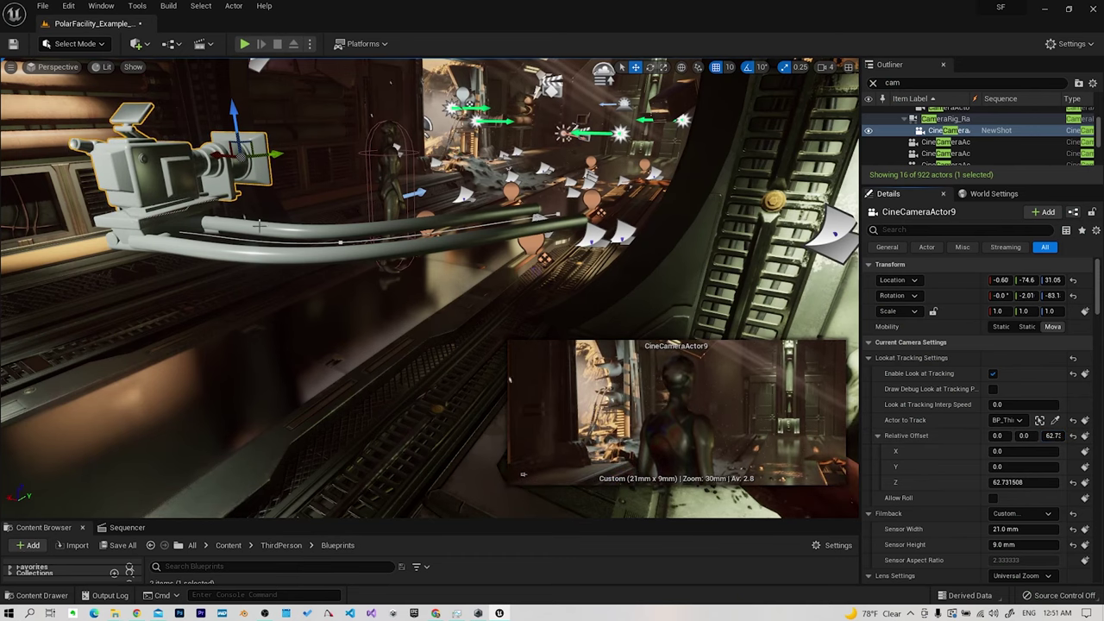
{"action": "left_click", "coordinate": [136, 242]}
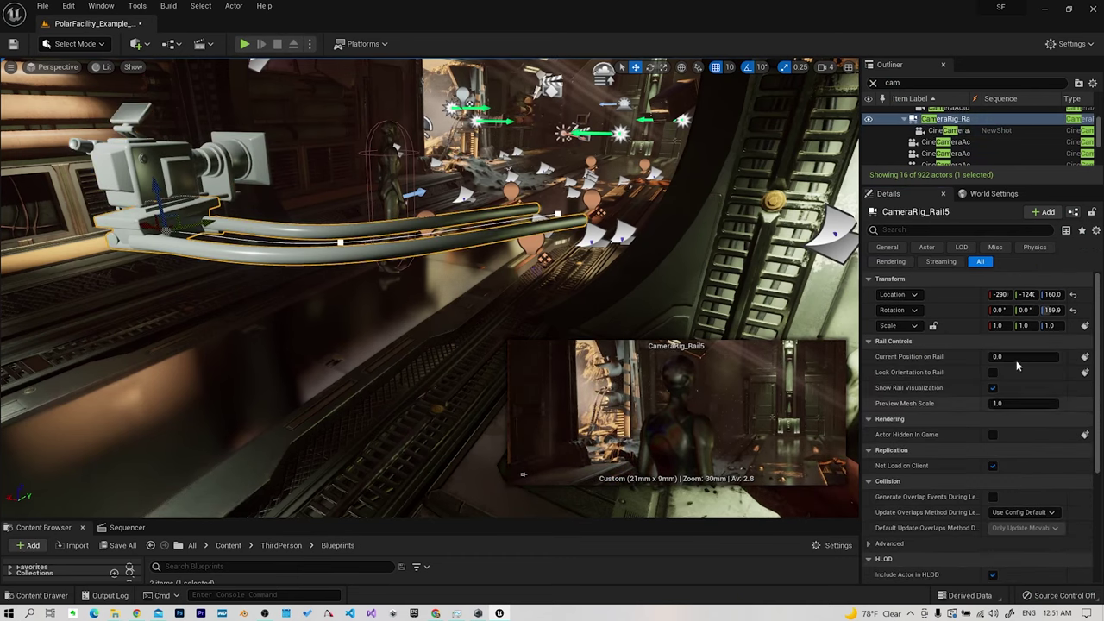
Pull the rail's end point into a longer curve and test the camera, resetting it to 0.
{"action": "mouse_move", "coordinate": [1015, 357]}
{"action": "left_mouse_down"}
{"action": "mouse_move", "coordinate": [1058, 357]}
{"action": "mouse_move", "coordinate": [997, 357]}
{"action": "mouse_move", "coordinate": [1053, 357]}
{"action": "mouse_move", "coordinate": [763, 105]}
{"action": "left_mouse_up"}
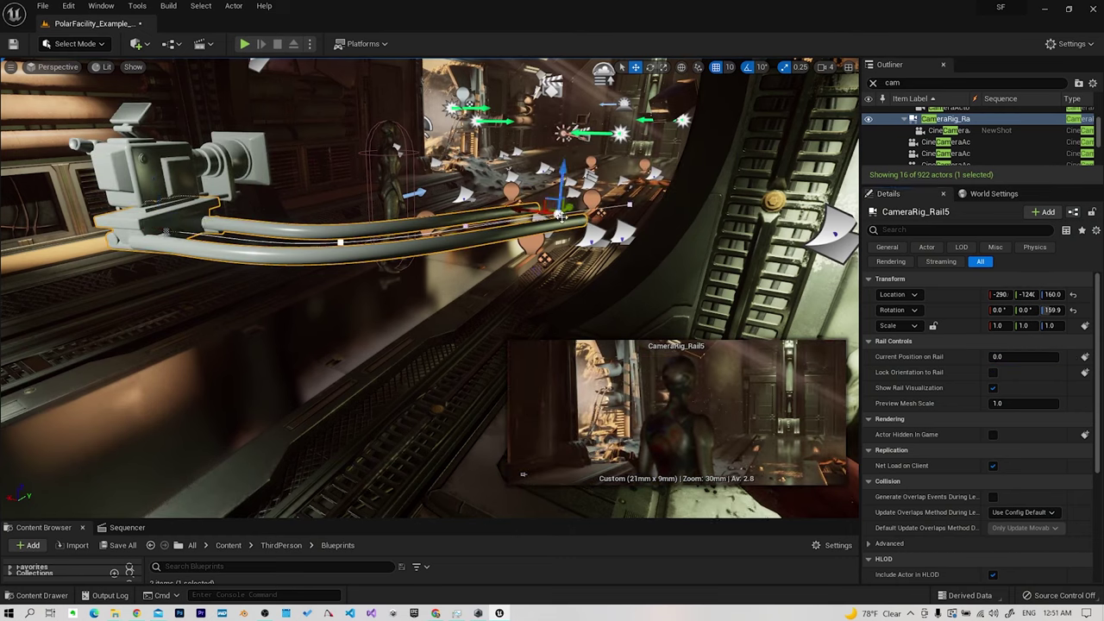
{"action": "left_click_drag", "start_coordinate": [559, 209], "coordinate": [642, 161]}
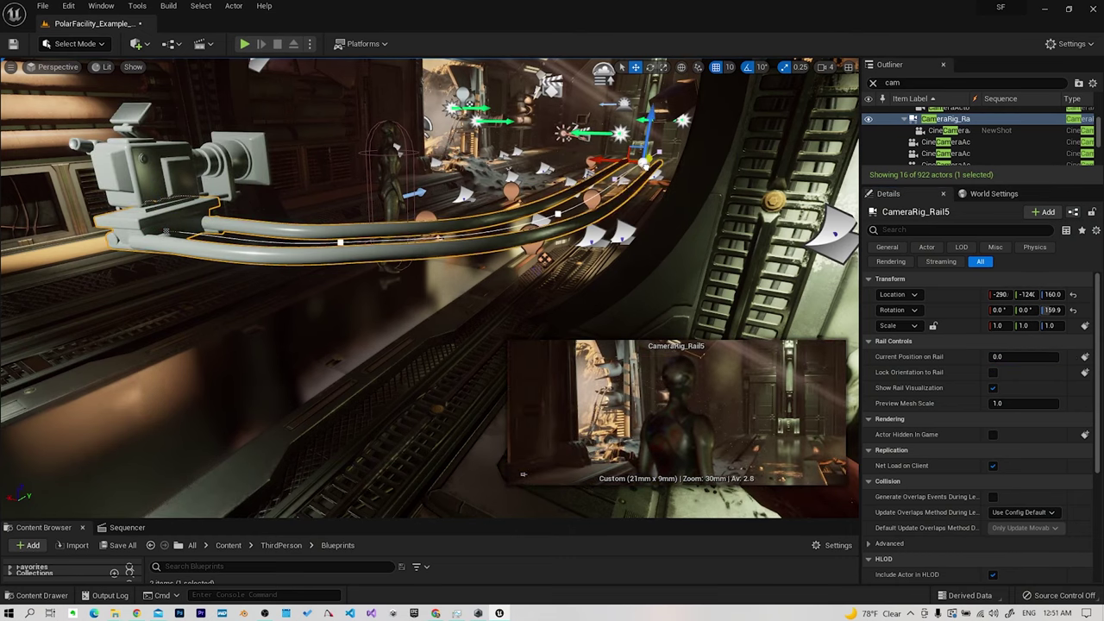
{"action": "mouse_move", "coordinate": [1000, 357]}
{"action": "left_mouse_down"}
{"action": "mouse_move", "coordinate": [1026, 357]}
{"action": "mouse_move", "coordinate": [1009, 357]}
{"action": "left_mouse_up"}
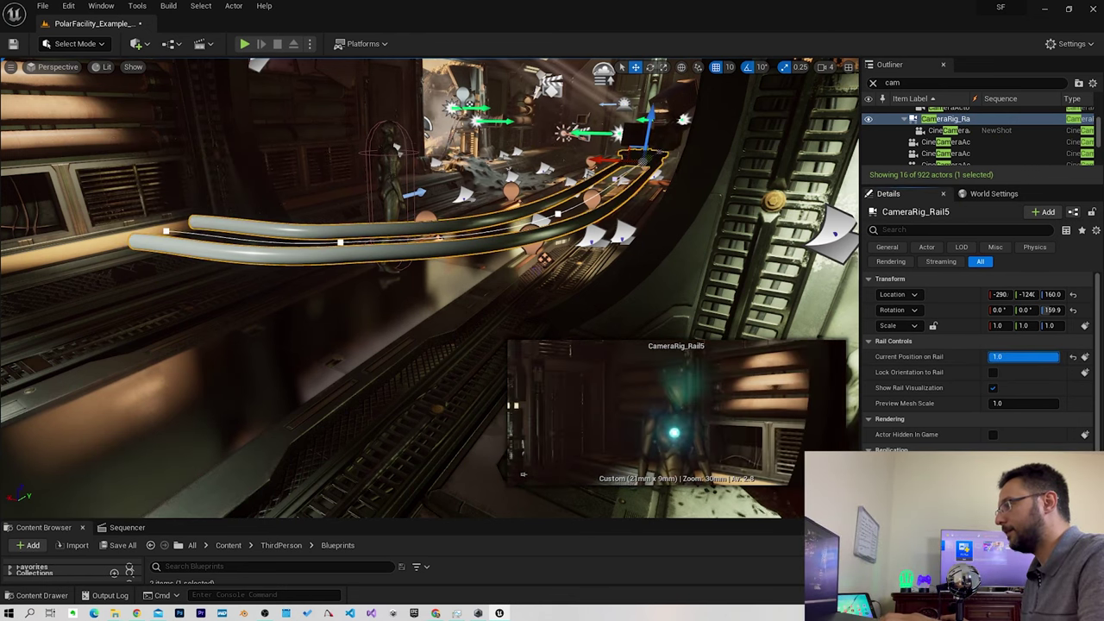
{"action": "type", "text": "0"}
{"action": "key", "text": "Return"}
{"action": "mouse_move", "coordinate": [1000, 357]}
{"action": "left_mouse_down"}
{"action": "mouse_move", "coordinate": [1059, 357]}
{"action": "mouse_move", "coordinate": [766, 350]}
{"action": "left_mouse_up"}
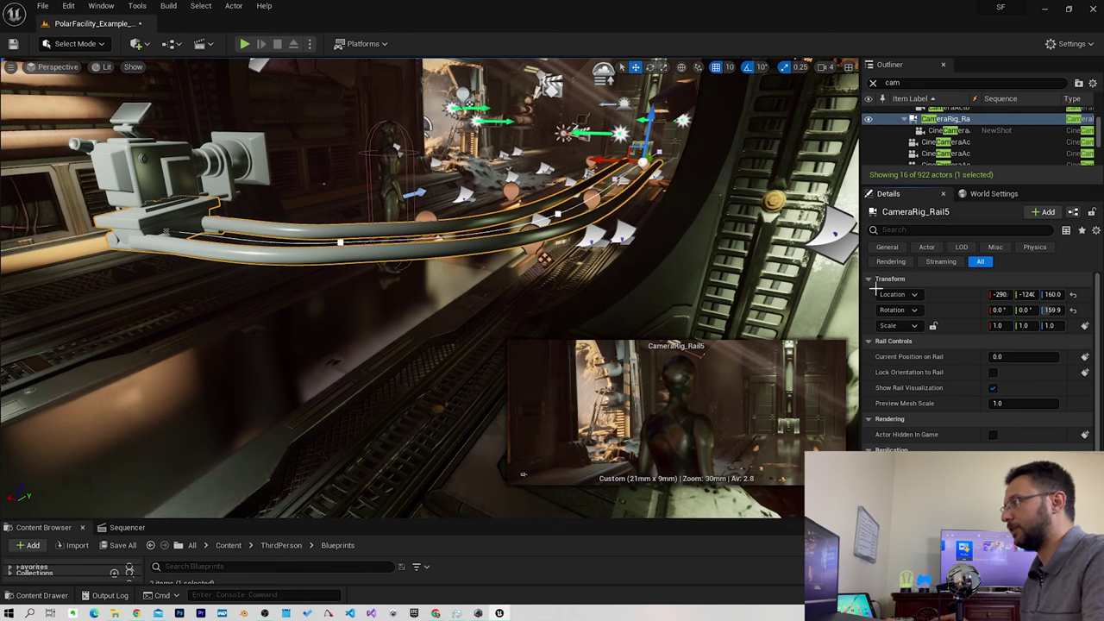
Rotate the rail's end point and slide the camera along the reshaped rail.
{"action": "key", "text": "e"}
{"action": "left_click_drag", "start_coordinate": [679, 175], "coordinate": [690, 169]}
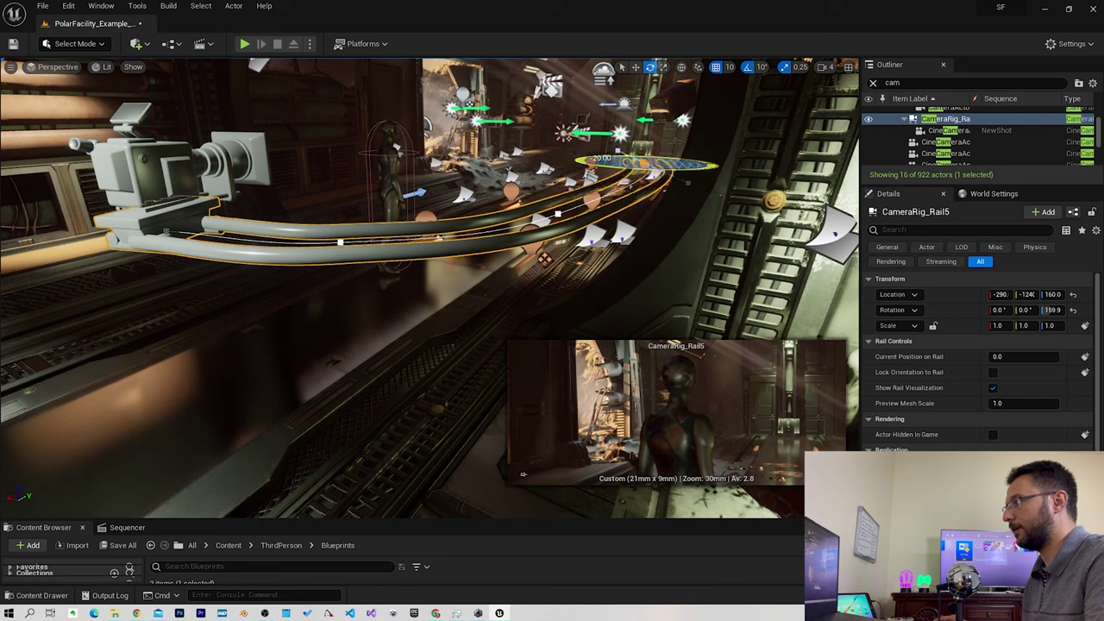
{"action": "mouse_move", "coordinate": [1006, 353]}
{"action": "left_mouse_down"}
{"action": "mouse_move", "coordinate": [1041, 356]}
{"action": "mouse_move", "coordinate": [992, 356]}
{"action": "left_mouse_up"}
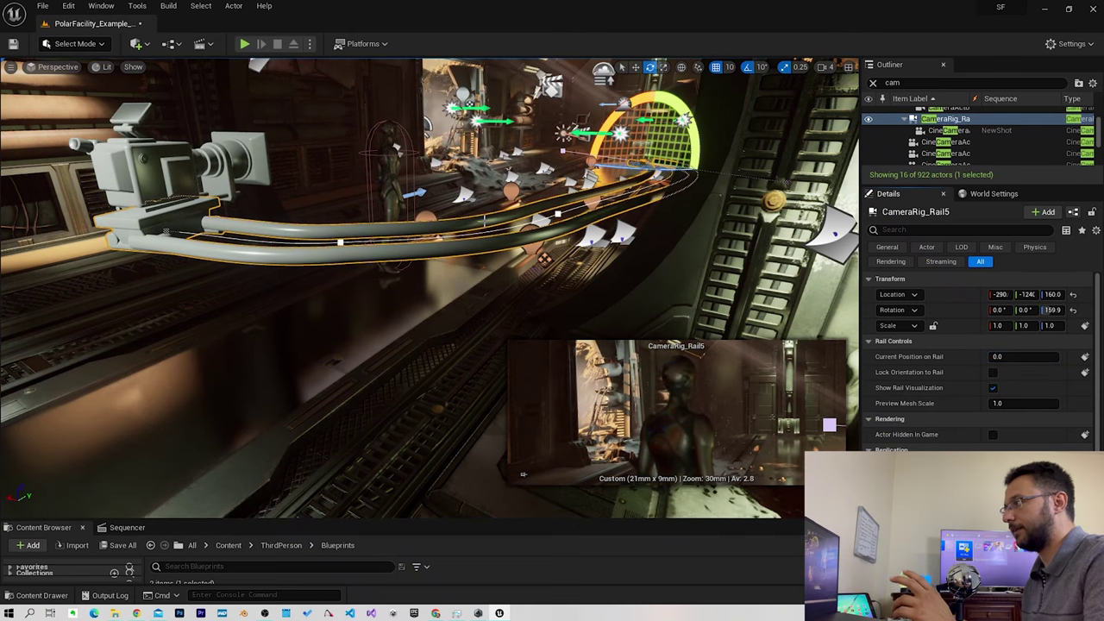
{"action": "left_click", "coordinate": [62, 68]}
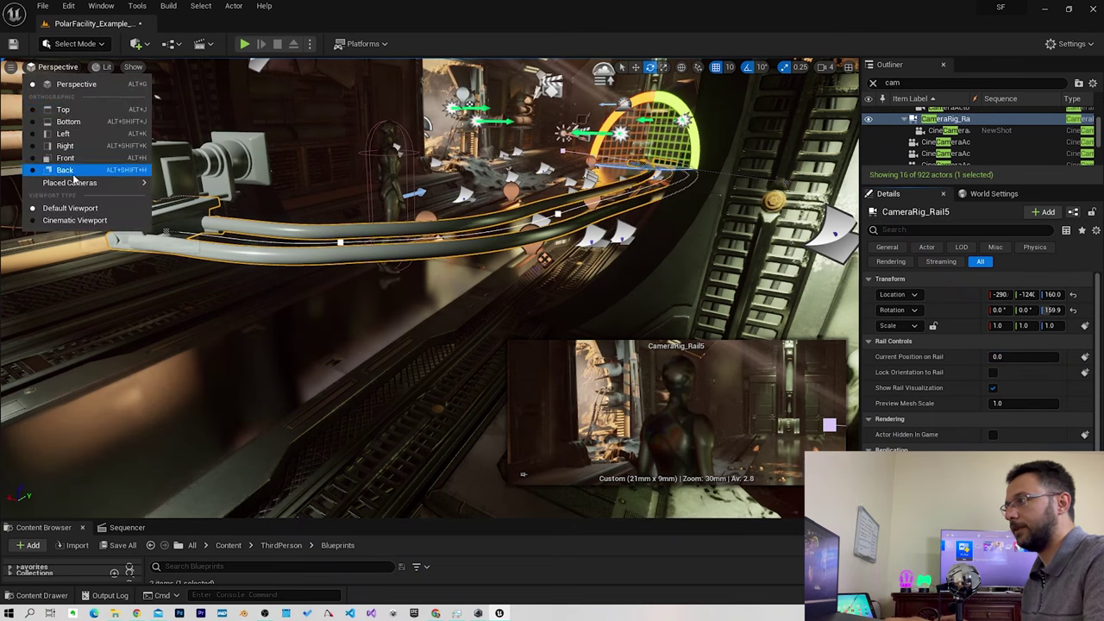
Switch to the Cinematic Viewport and move the camera to the end of the rail.
{"action": "mouse_move", "coordinate": [69, 183]}
{"action": "left_click", "coordinate": [69, 220]}
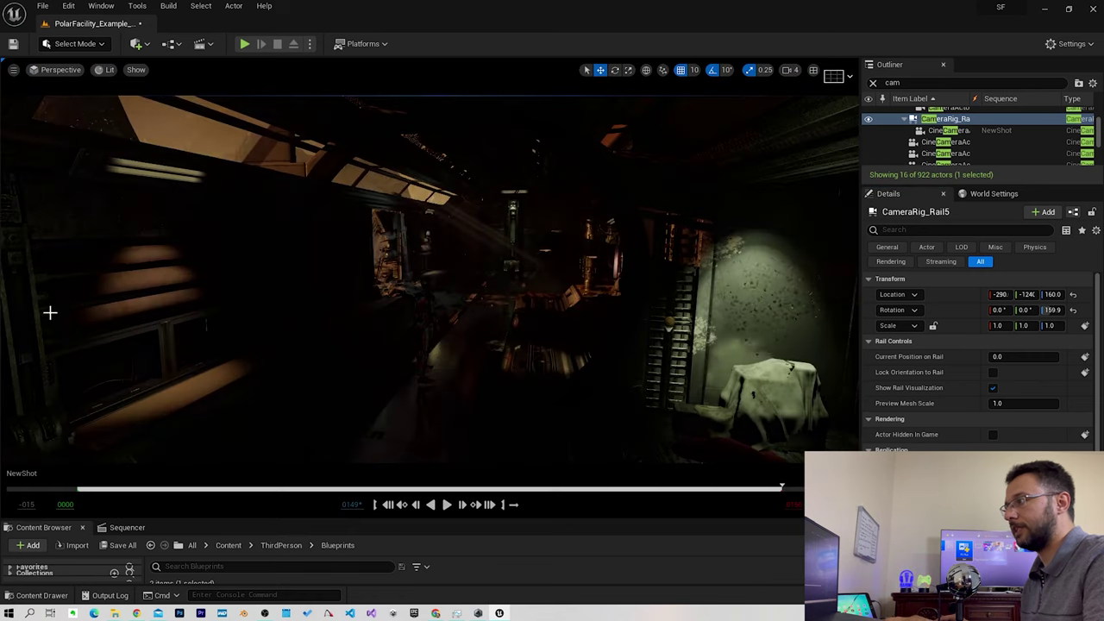
{"action": "left_click", "coordinate": [992, 387]}
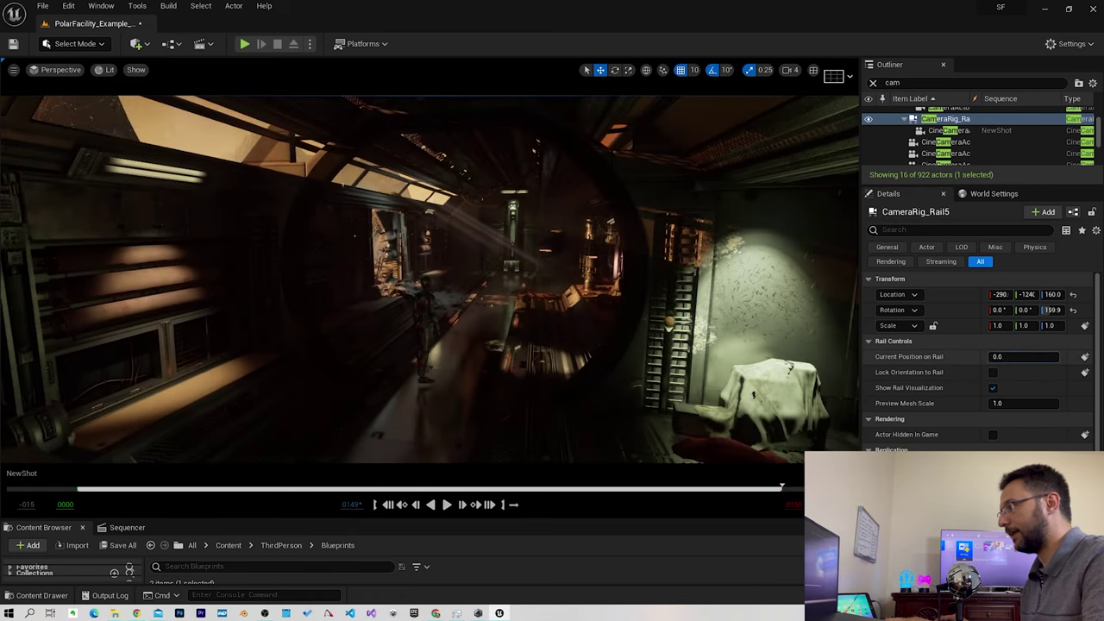
{"action": "left_click_drag", "start_coordinate": [1000, 357], "coordinate": [1055, 356]}
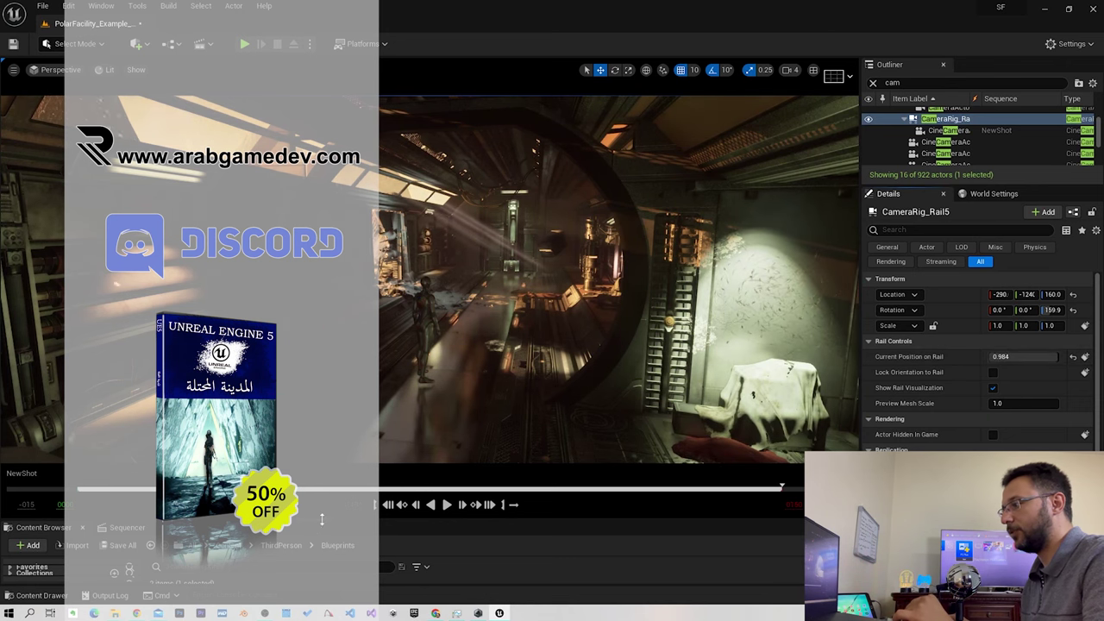
Show the Sequencer timeline below, resize the panels, and return the camera to the rail start.
{"action": "left_click_drag", "start_coordinate": [328, 475], "coordinate": [332, 422]}
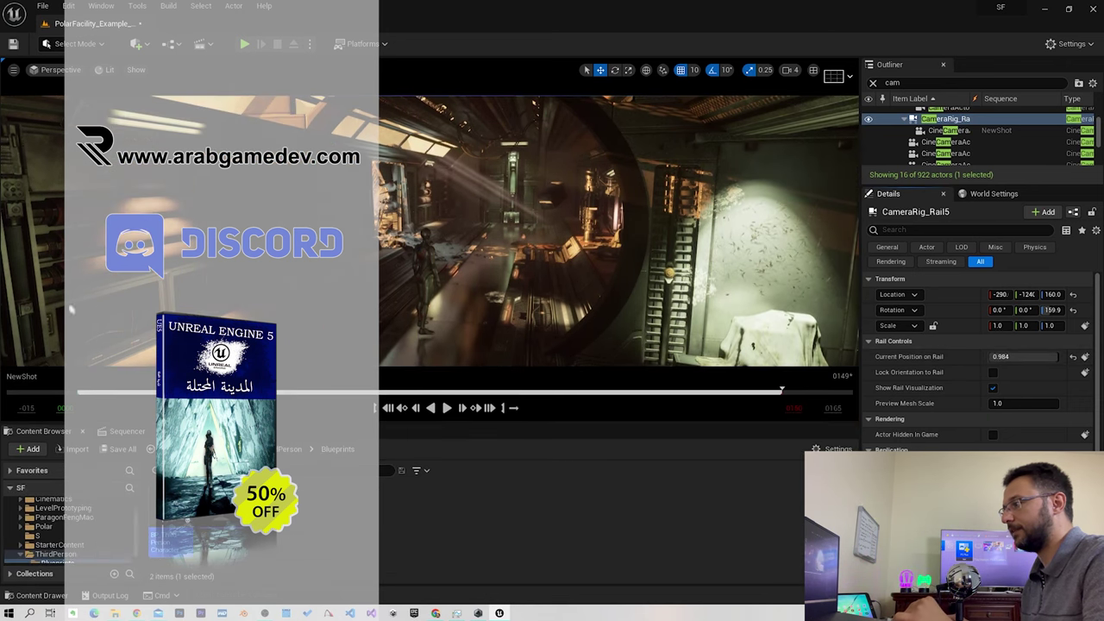
{"action": "left_click", "coordinate": [122, 431]}
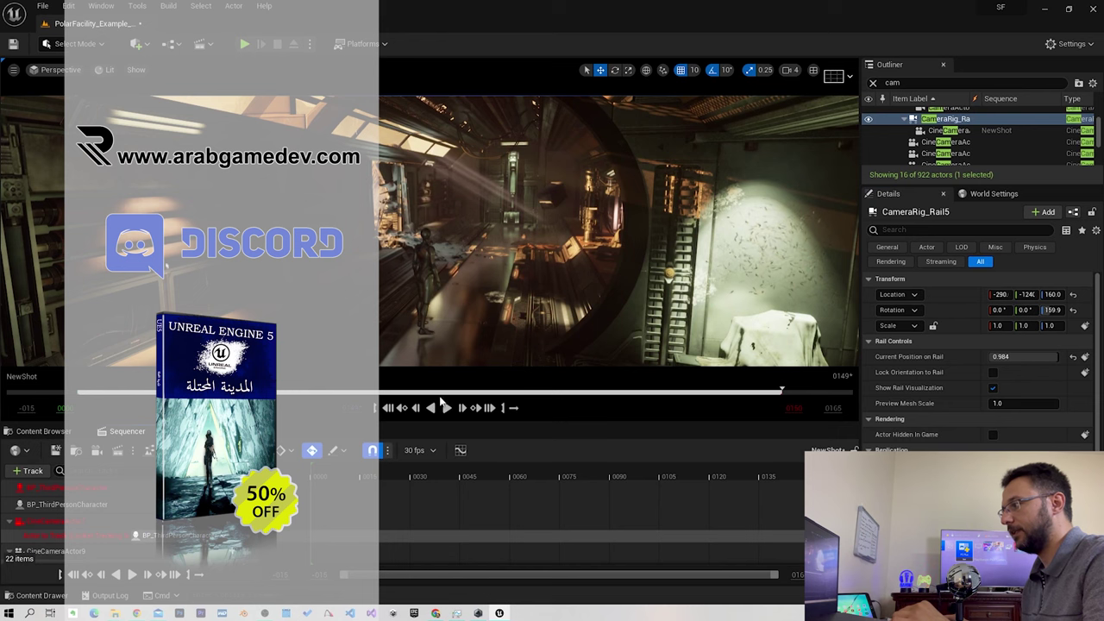
{"action": "left_click_drag", "start_coordinate": [447, 424], "coordinate": [441, 477]}
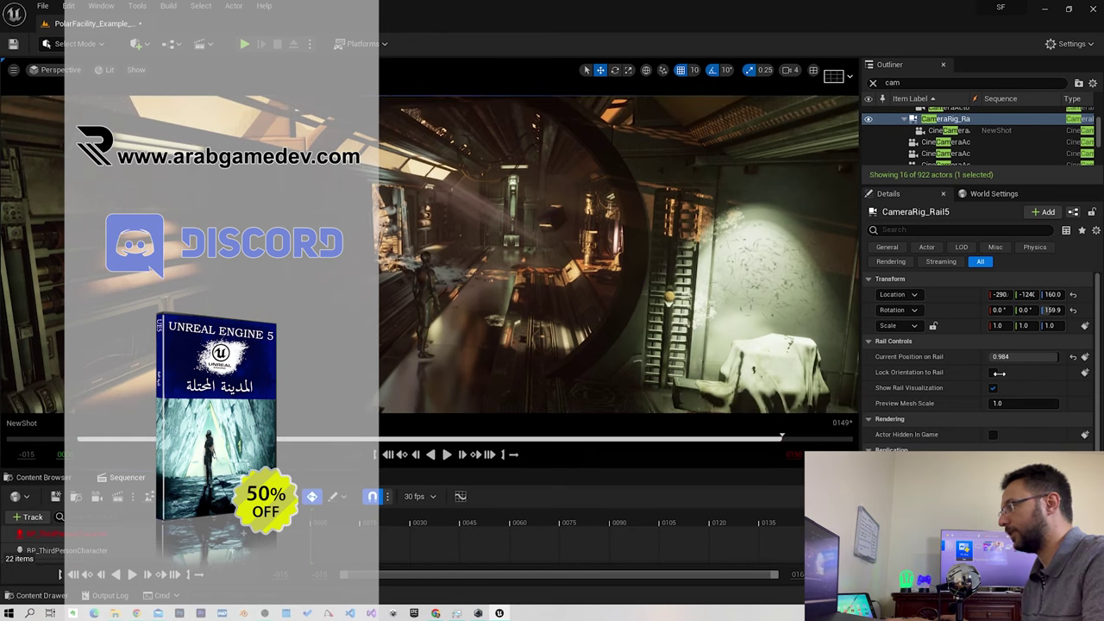
{"action": "left_click_drag", "start_coordinate": [1004, 356], "coordinate": [949, 356]}
{"action": "left_click", "coordinate": [13, 69]}
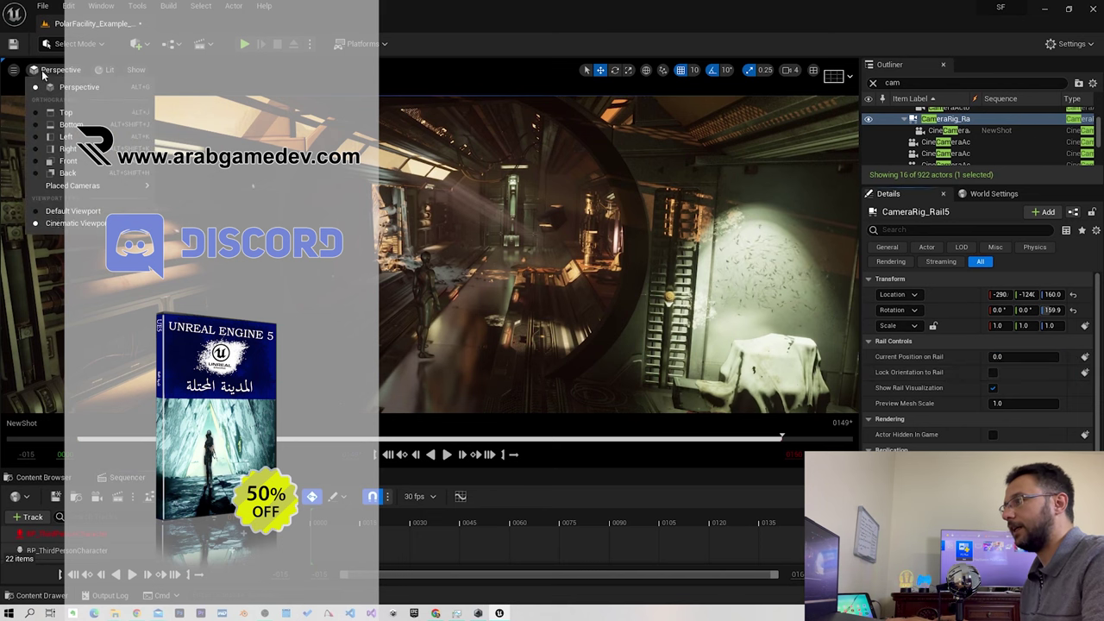
Switch to Default Viewport, fly above the rails, and right-click the SM_Wall_Flat5 wall piece.
{"action": "left_click", "coordinate": [65, 222]}
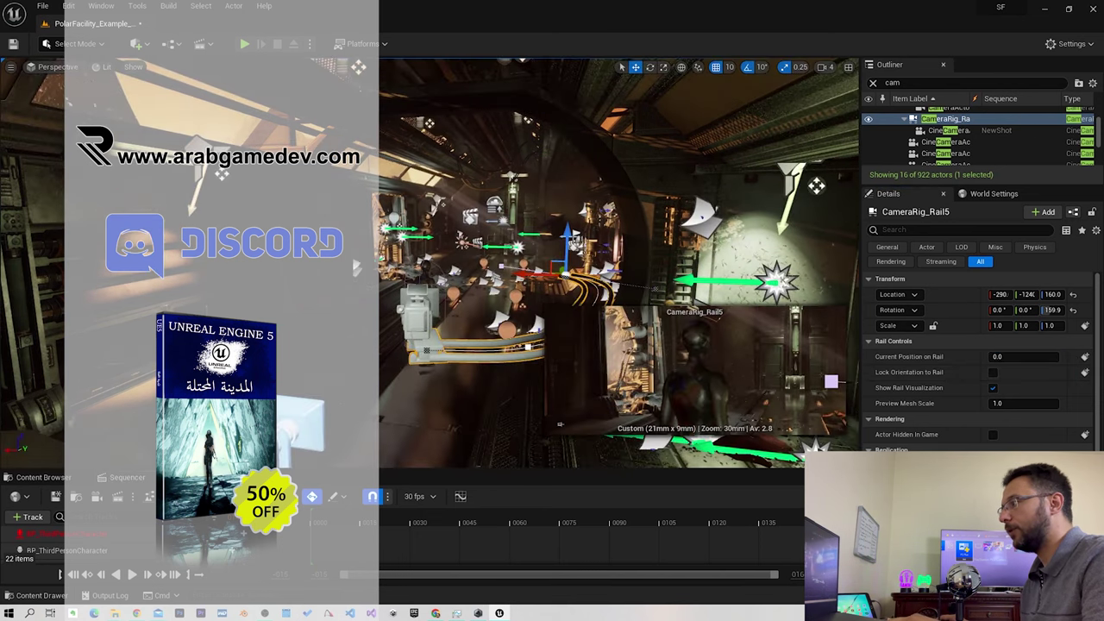
{"action": "right_click_drag", "start_coordinate": [559, 423], "coordinate": [560, 424]}
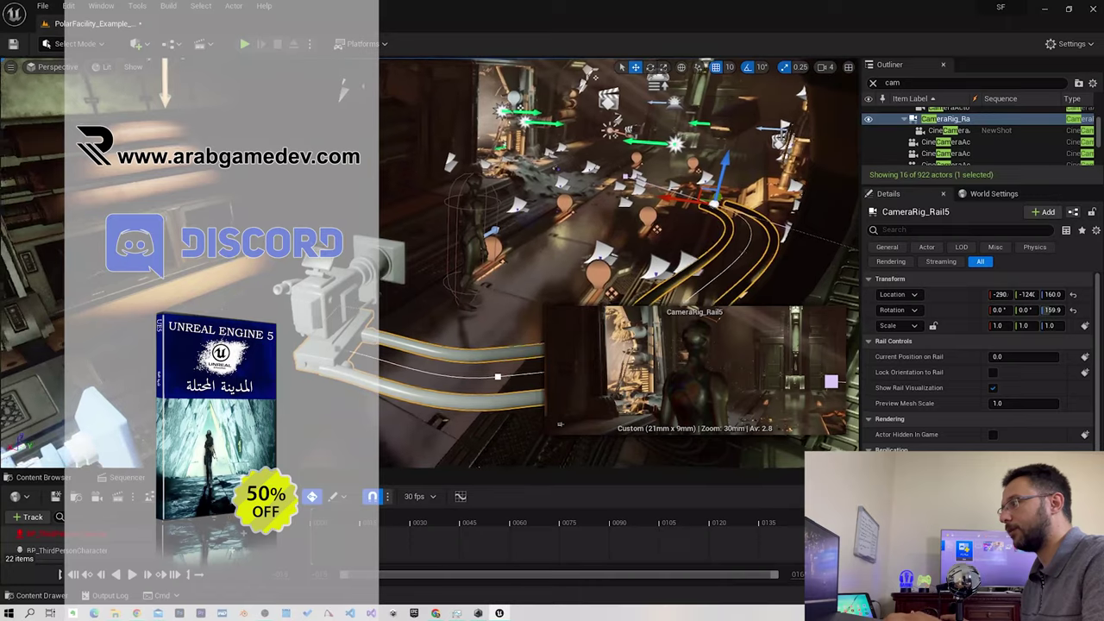
{"action": "right_click_drag", "start_coordinate": [560, 423], "coordinate": [560, 423]}
{"action": "left_click", "coordinate": [445, 295]}
{"action": "right_click", "coordinate": [445, 295]}
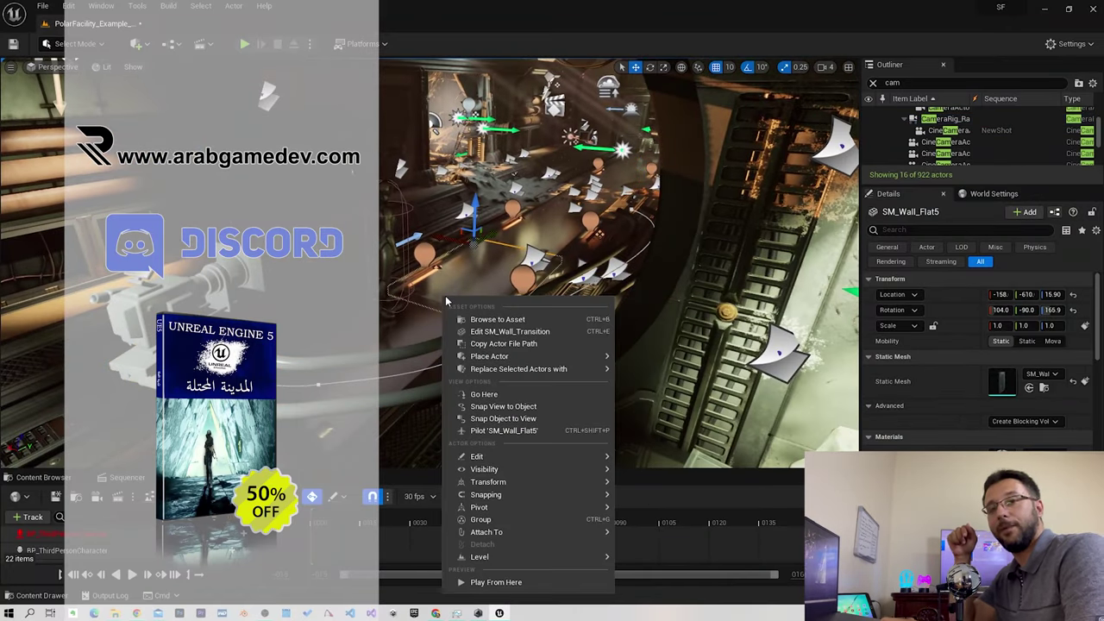